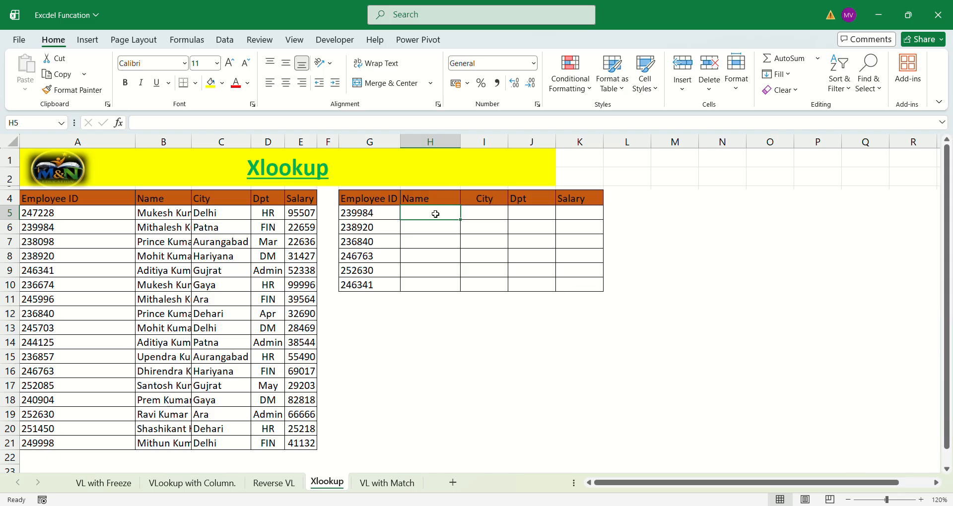
Start an XLOOKUP formula in cell H5 with column-locked $G5 as the lookup value.
text(=xl)
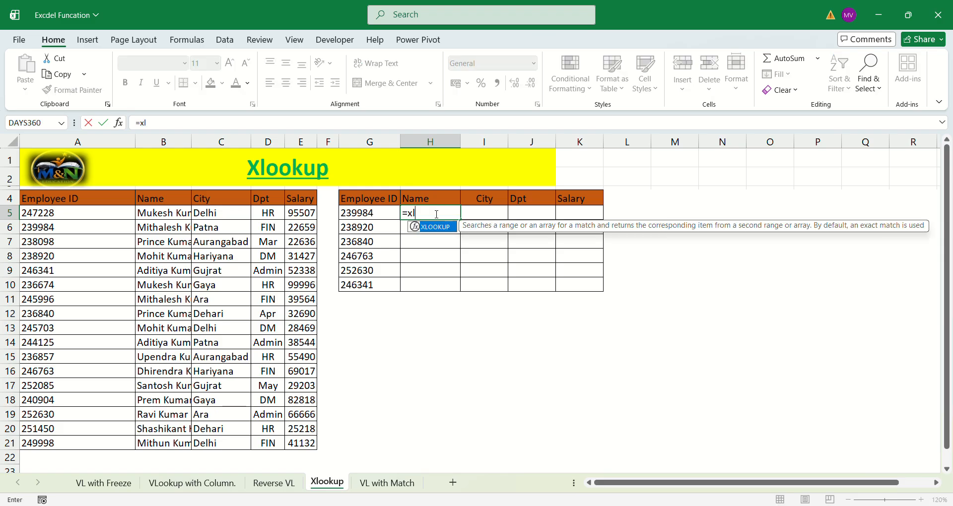
key(Tab)
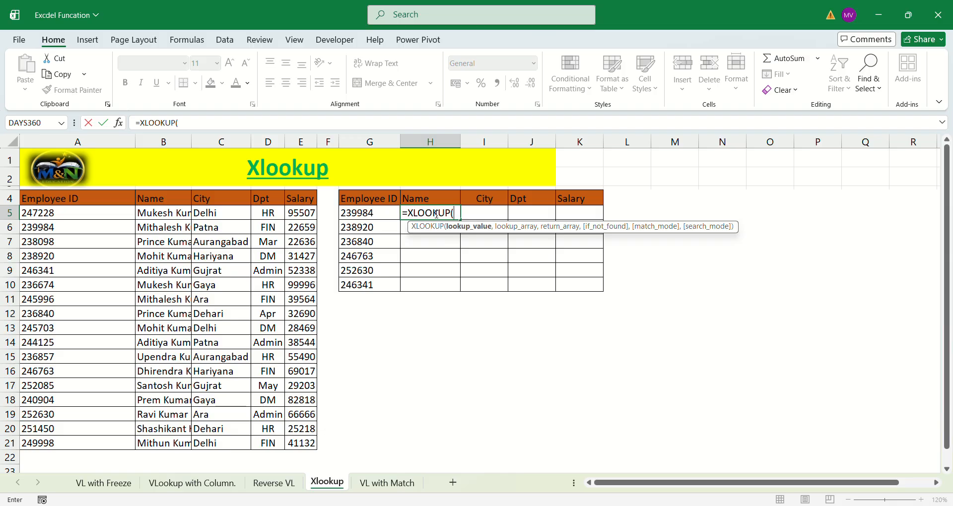
key(Left)
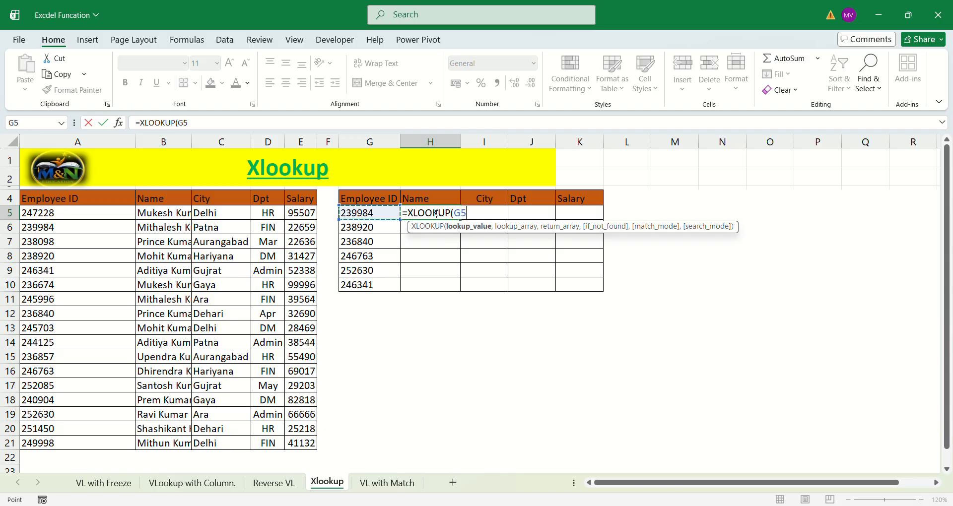
key(F4)
key(F4)
key(F4)
text(,)
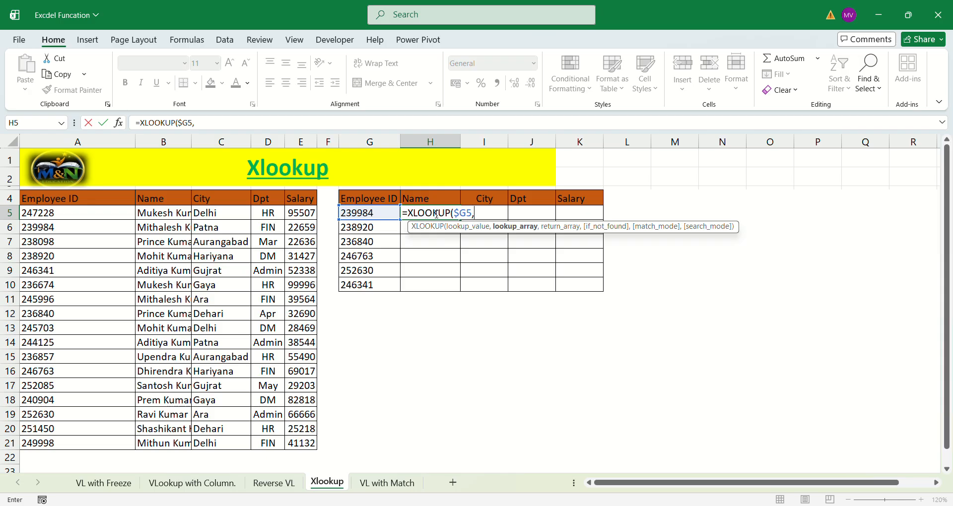
Set the XLOOKUP lookup array to the source table's Employee ID column, absolute range $A$4:$A$21.
key(Left)
key(Left)
key(Left)
key(Left)
key(Left)
key(Left)
key(Left)
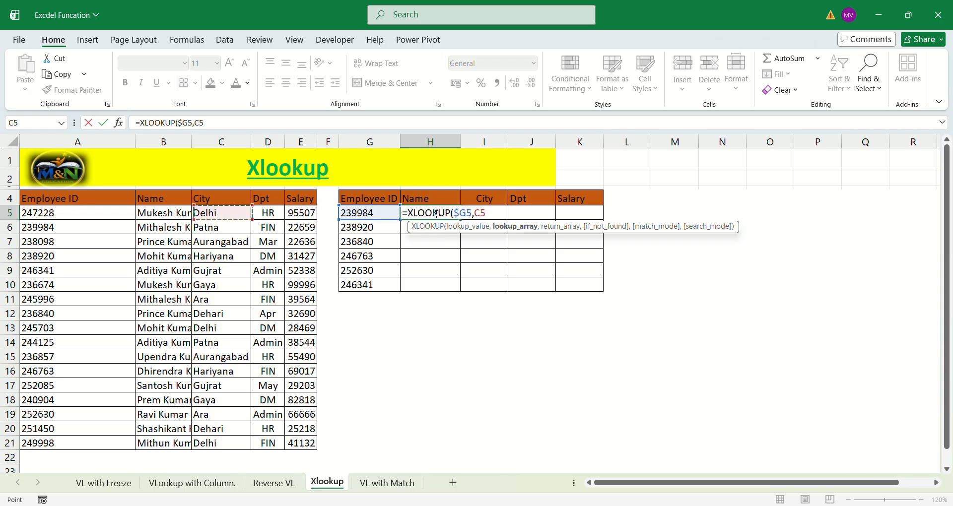
key(Up)
key(ctrl+shift+Down)
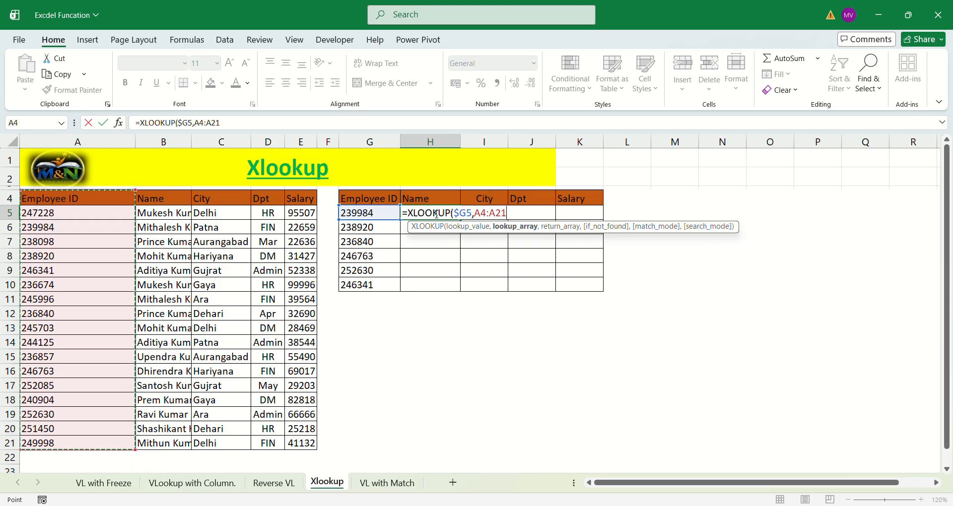
key(F4)
text(,)
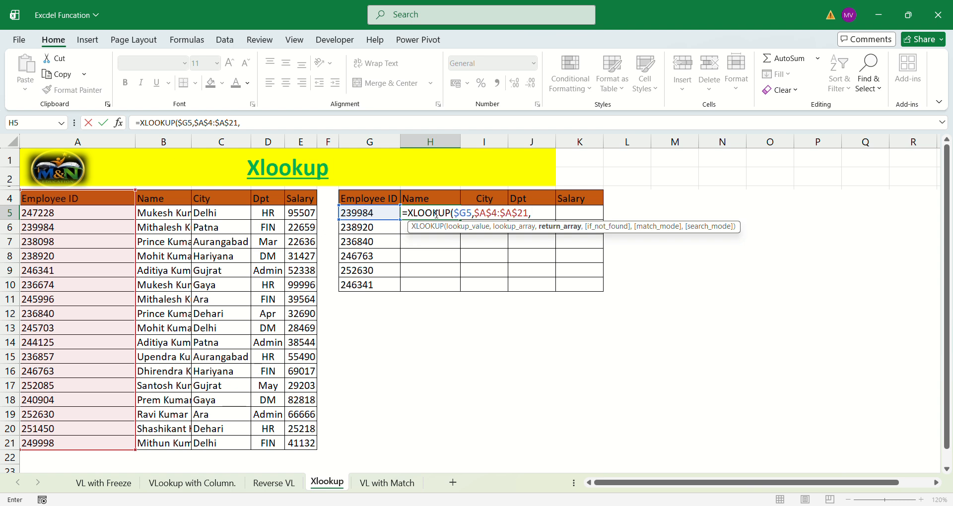
Select the source table's Name through Salary columns, B4:E21, as the XLOOKUP return array.
key(Up)
key(Left)
key(Left)
key(Left)
key(Left)
key(Left)
key(Left)
key(shift+Right)
key(shift+Right)
key(shift+Right)
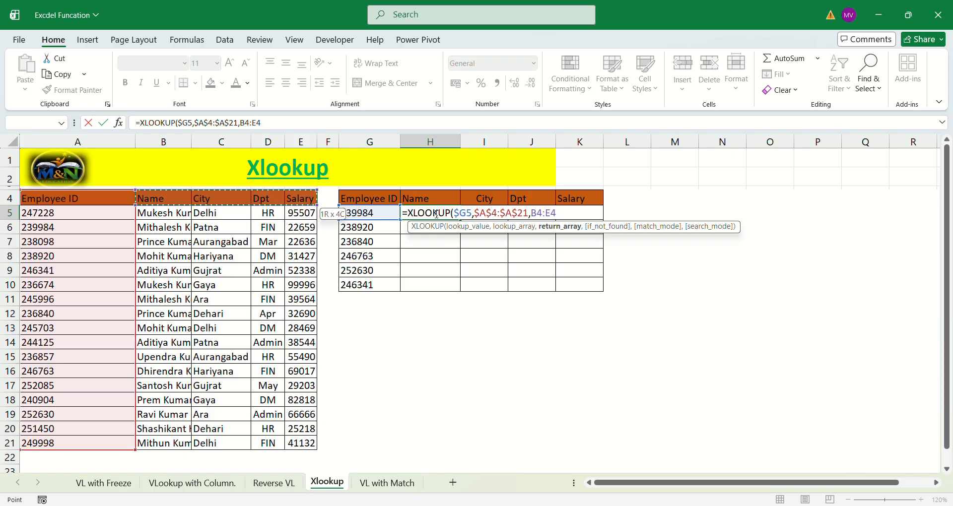
key(ctrl+shift+Down)
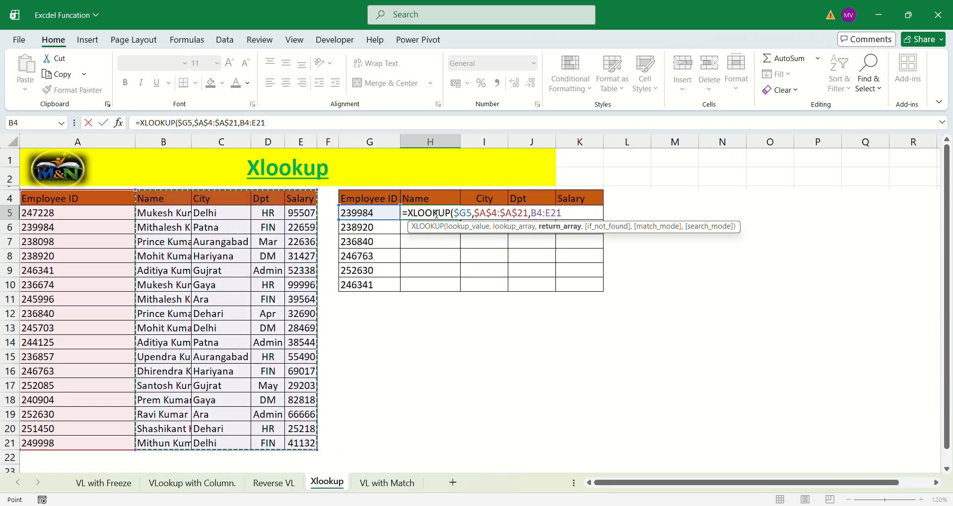
key(Right)
key(Left)
key(ctrl+shift+Down)
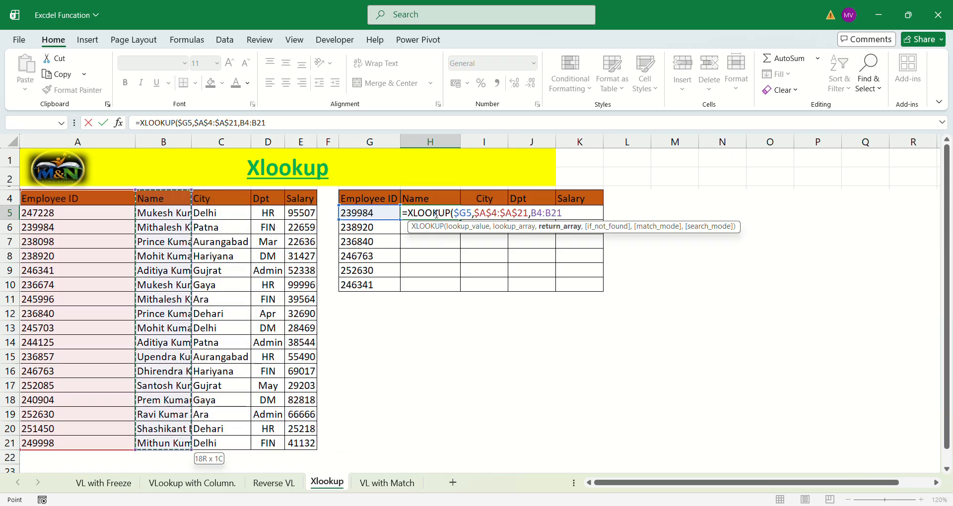
key(shift+Right)
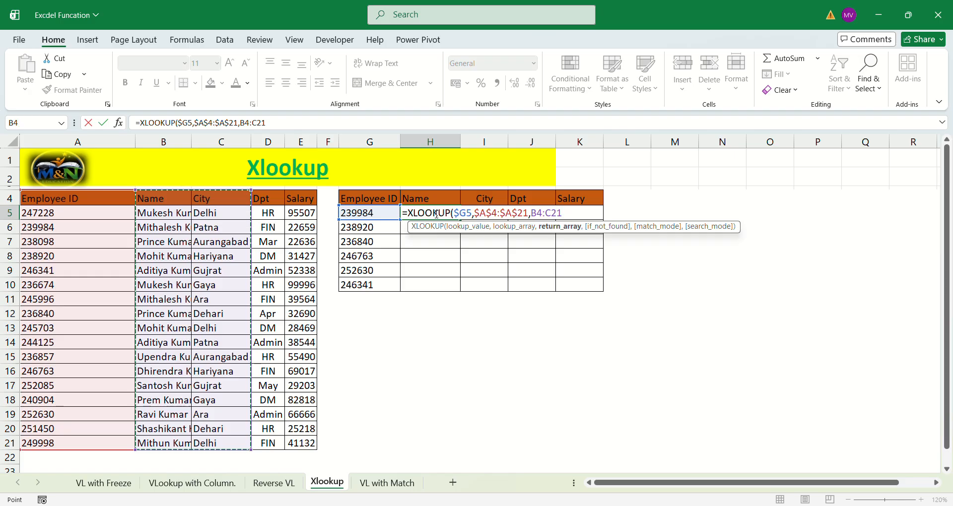
key(shift+Right)
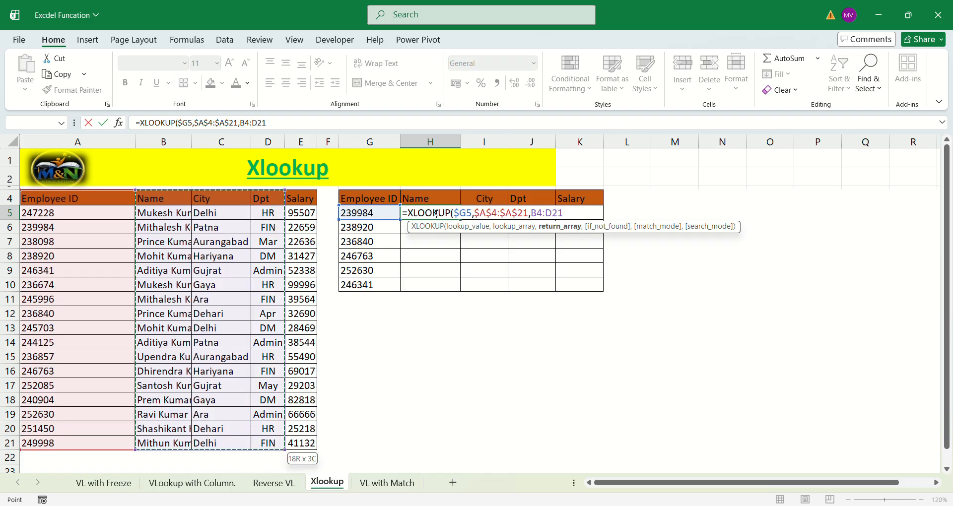
key(shift+Right)
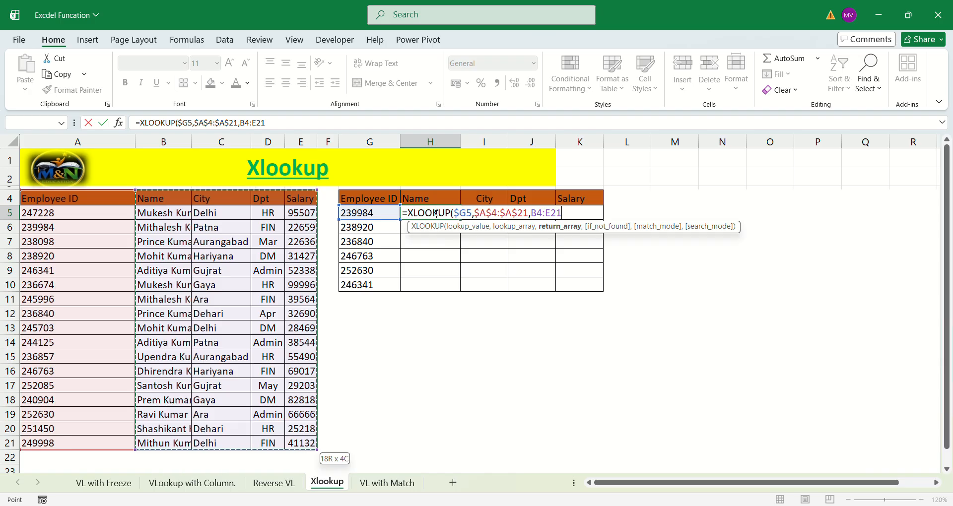
Make the return array absolute as $B$4:$E$21, then close and enter the XLOOKUP formula.
key(F4)
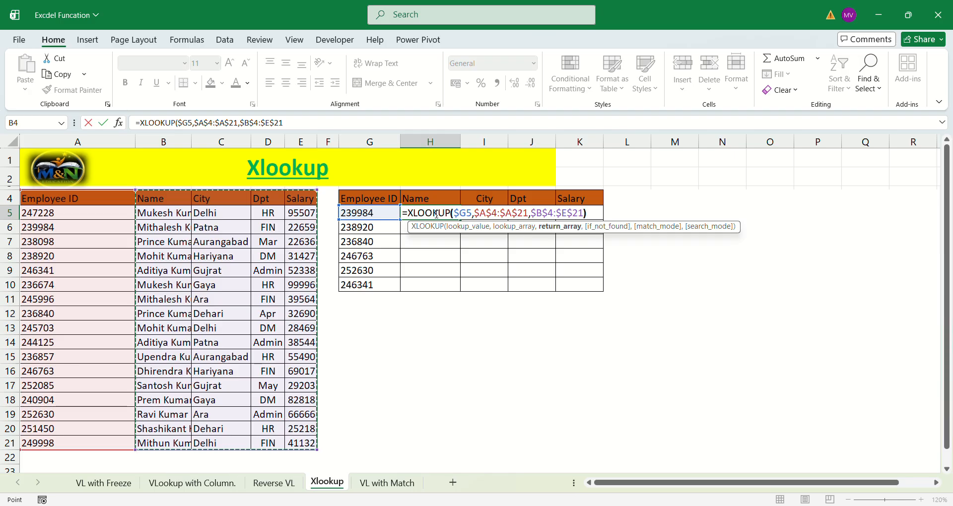
text())
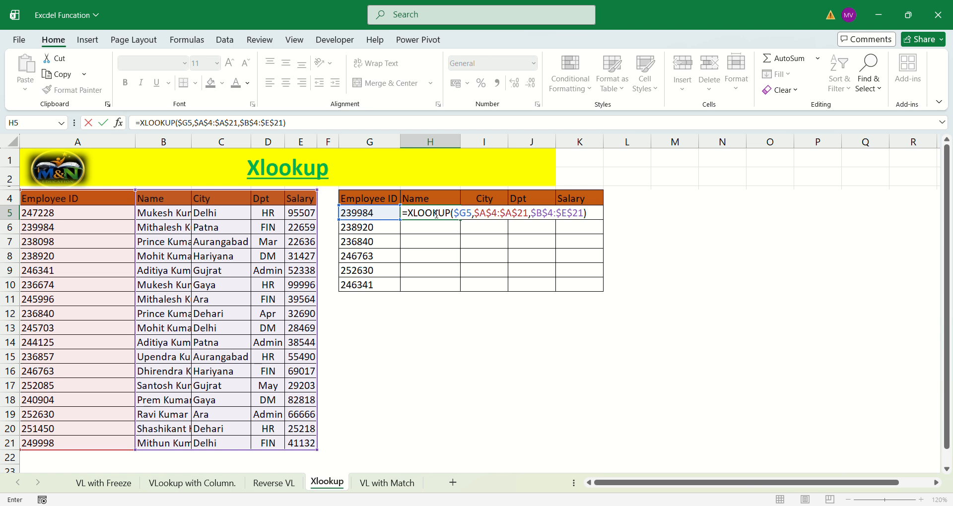
key(Return)
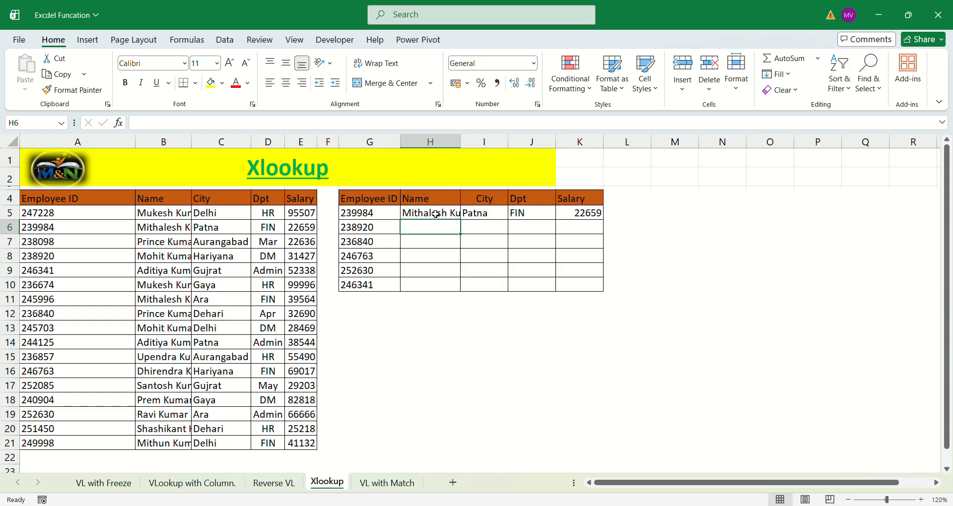
Search the sheet for the employee ID from G5 to locate its record in the source table.
key(Up)
key(Left)
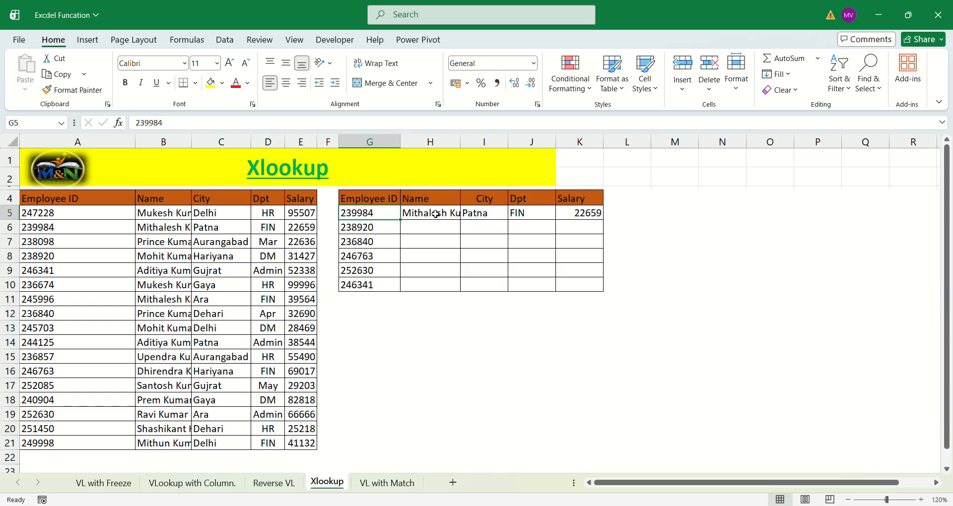
key(ctrl+c)
key(Left)
key(Left)
key(Left)
key(Left)
key(Left)
key(Left)
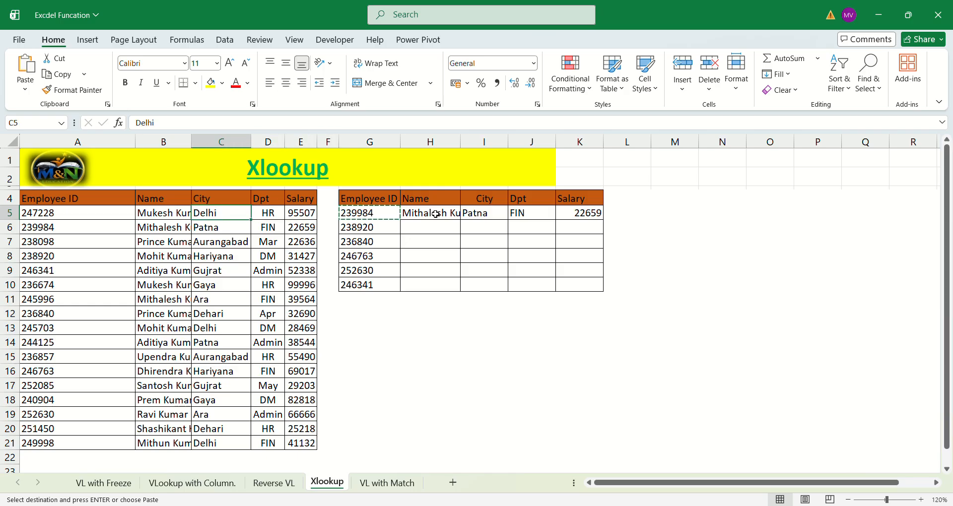
key(Up)
key(ctrl+f)
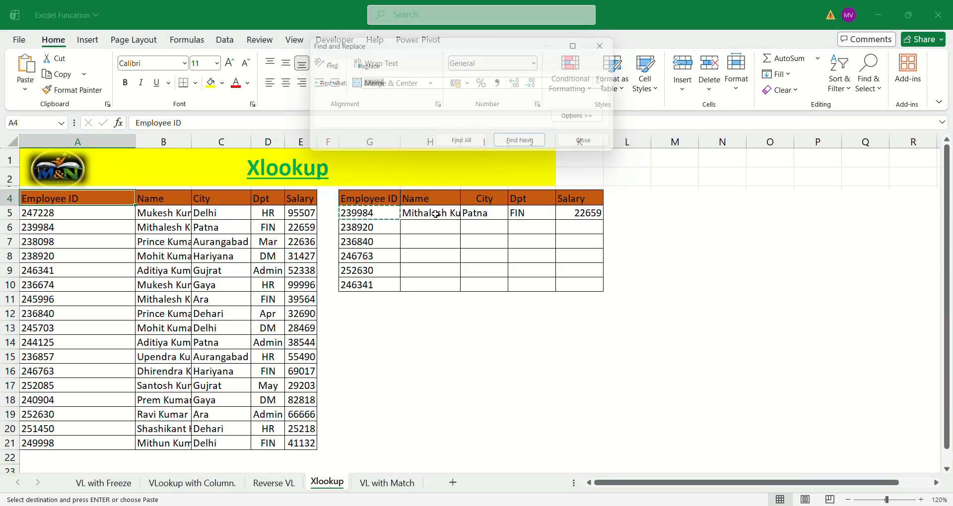
key(ctrl+v)
key(Return)
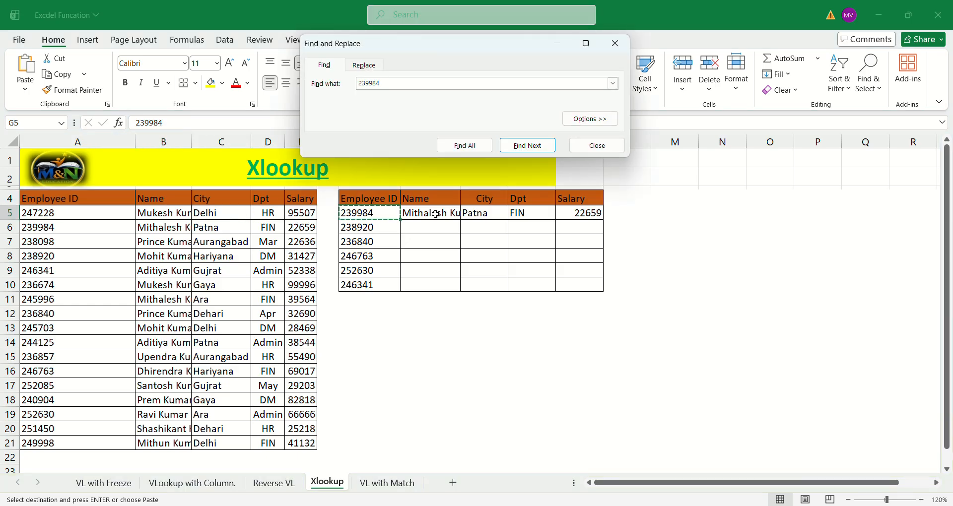
key(Return)
key(Escape)
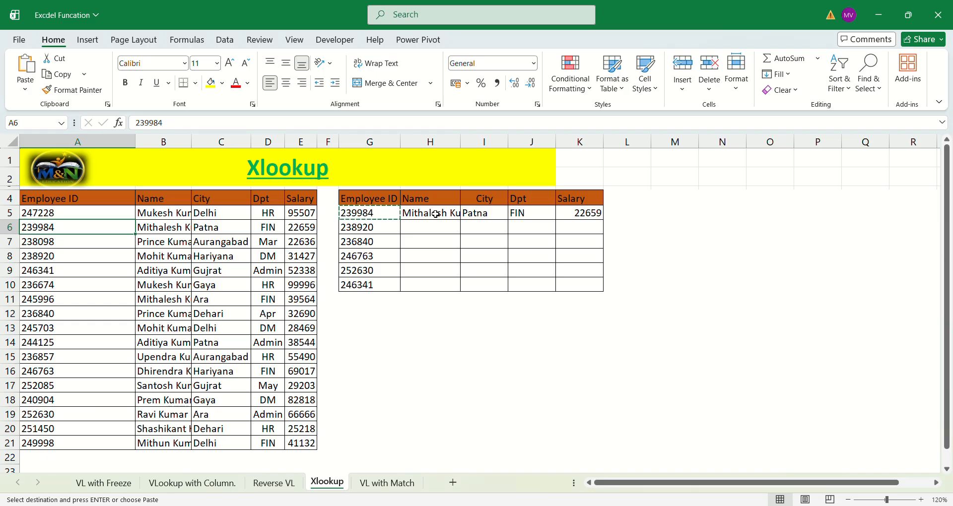
Check the matching source record's Name, City, Dpt and Salary against the XLOOKUP results in row 5.
key(Right)
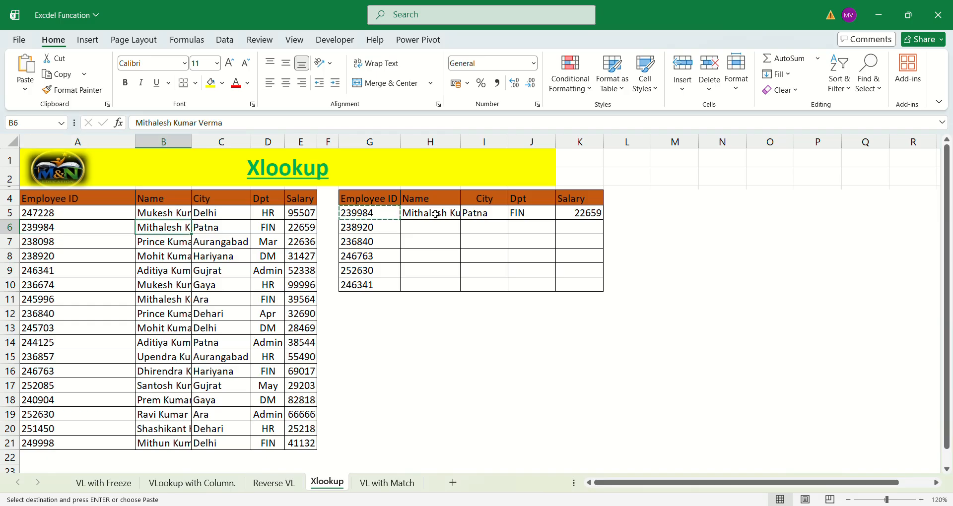
key(Right)
key(Right)
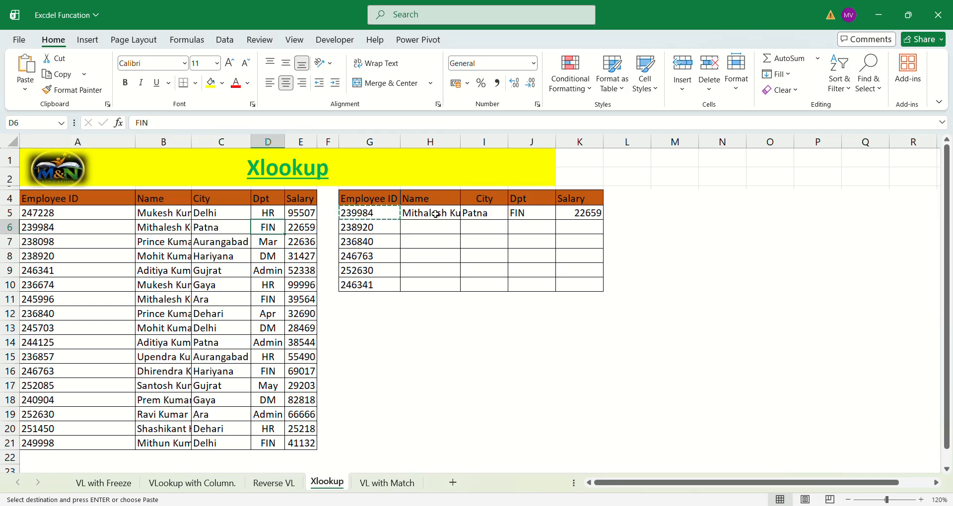
key(Right)
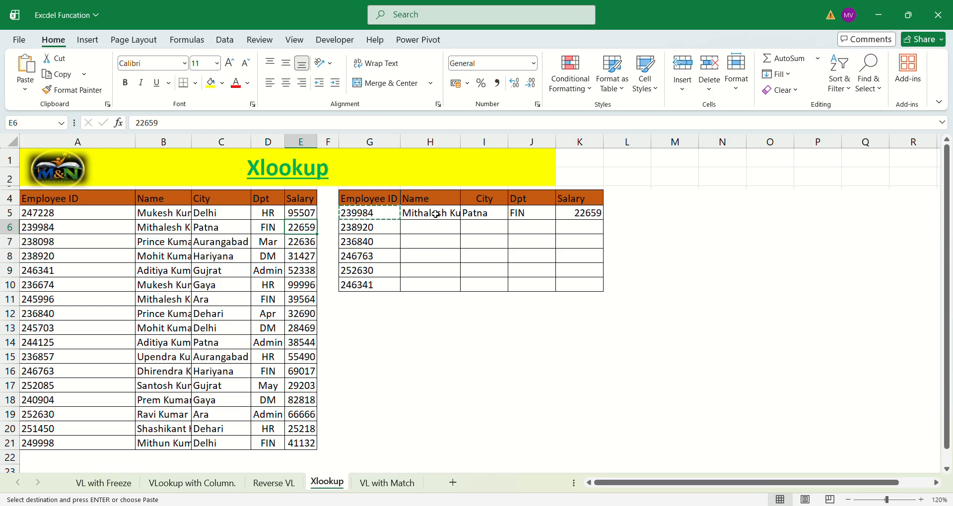
Copy the XLOOKUP row H5:K5 and paste it over H5:K10 to fill in all listed employees.
key(Right)
key(Right)
key(Up)
key(Right)
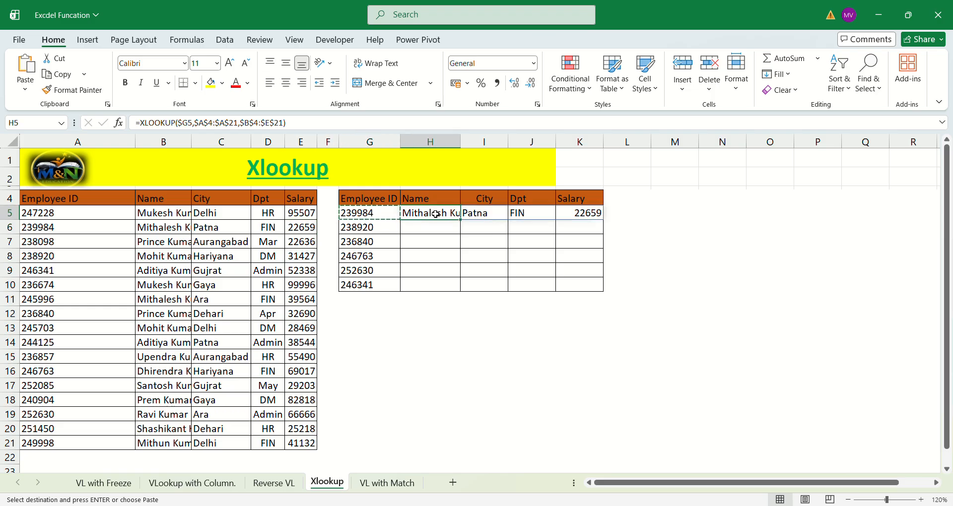
key(shift+Right)
key(shift+Right)
key(shift+Right)
key(ctrl+c)
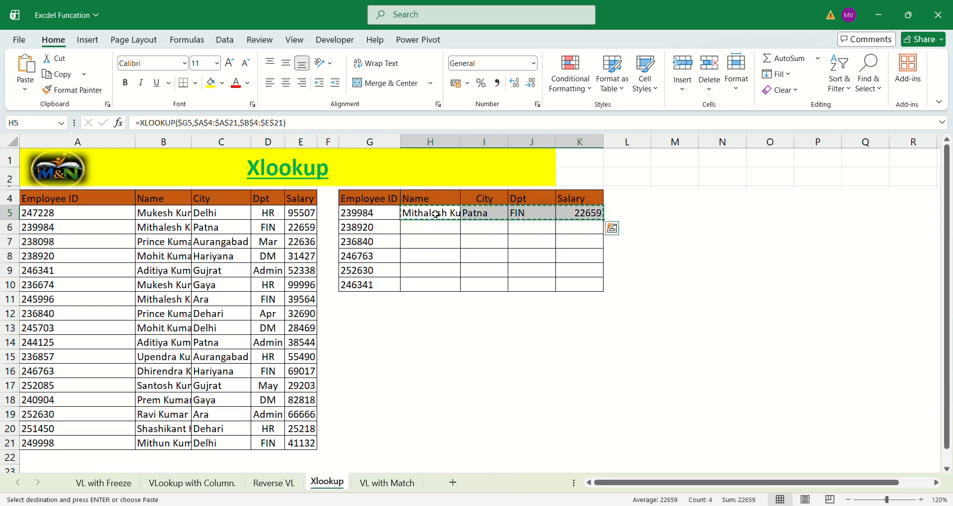
key(shift+Down)
key(shift+Down)
key(shift+Down)
key(shift+Down)
key(shift+Down)
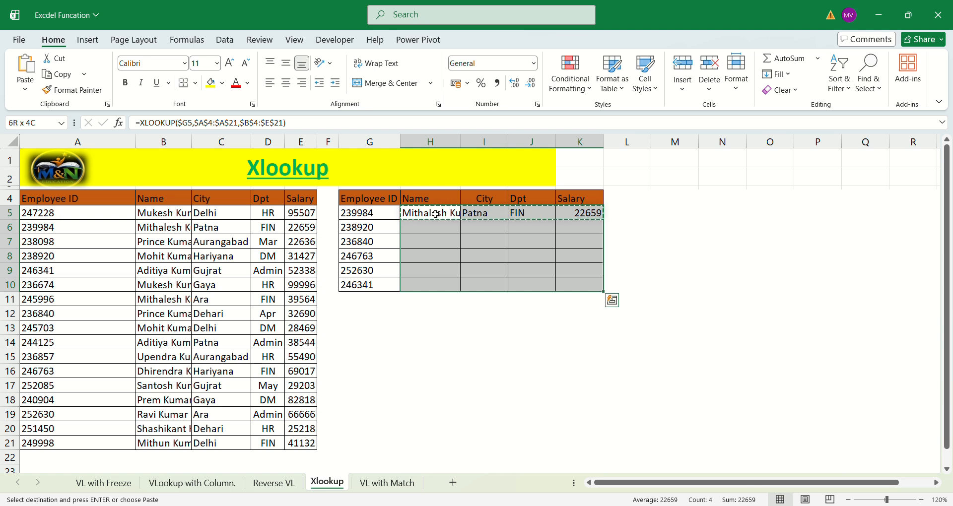
key(ctrl+v)
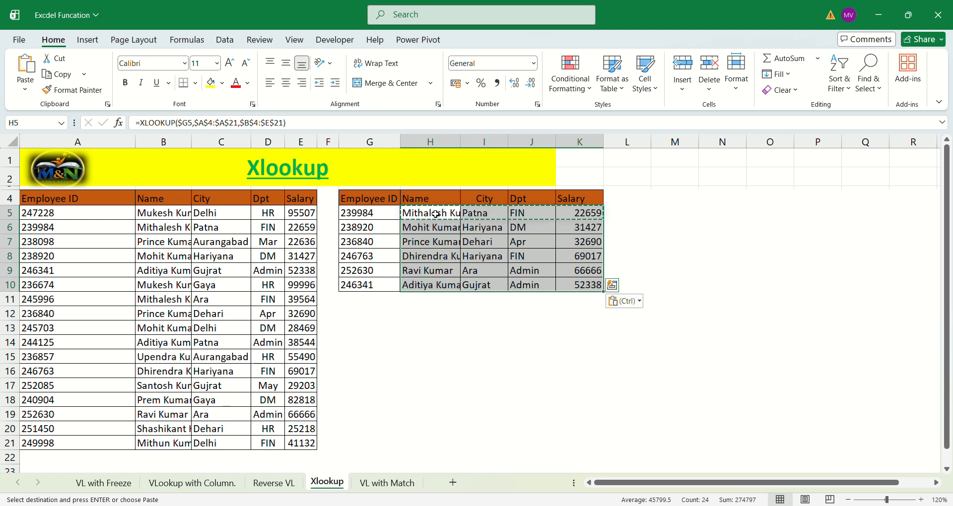
click(435, 214)
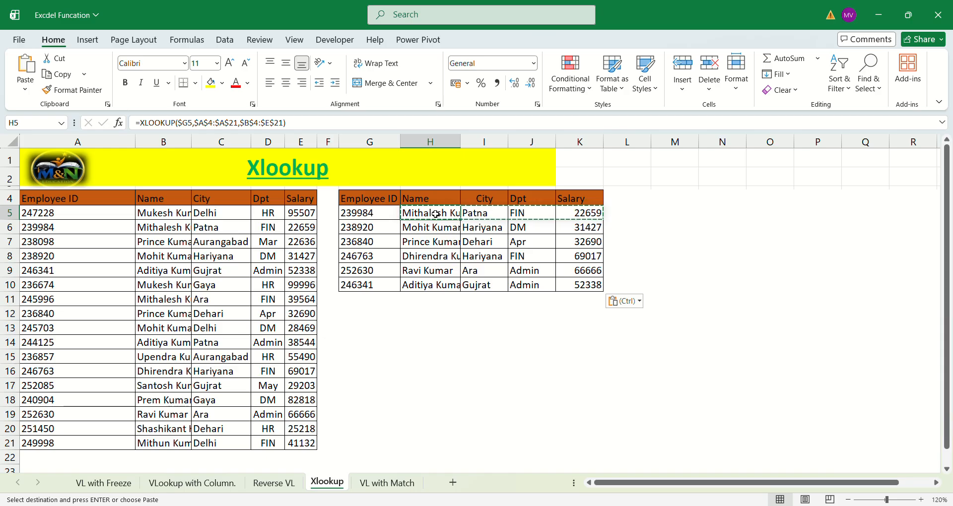
On the VL with Match sheet, start a VLOOKUP formula in H5 with column-locked $G5 as the lookup value.
click(386, 488)
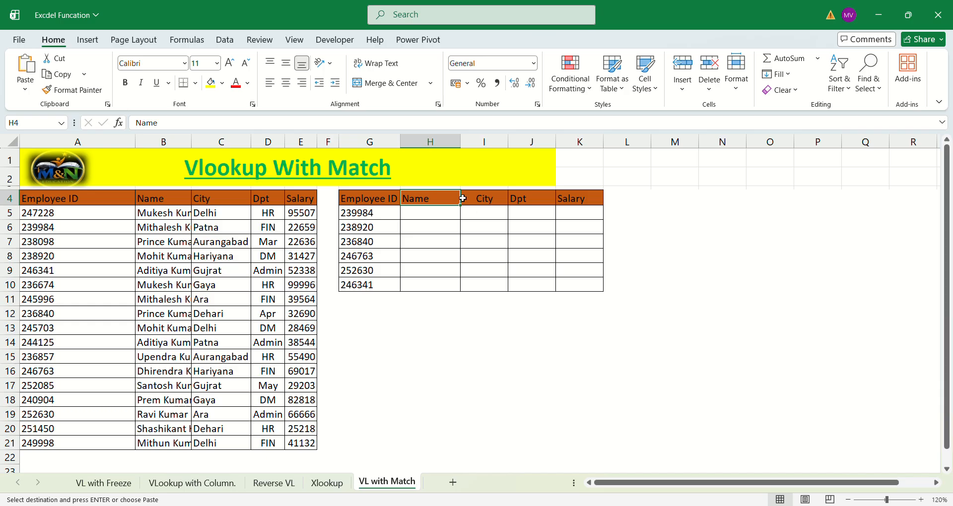
click(430, 215)
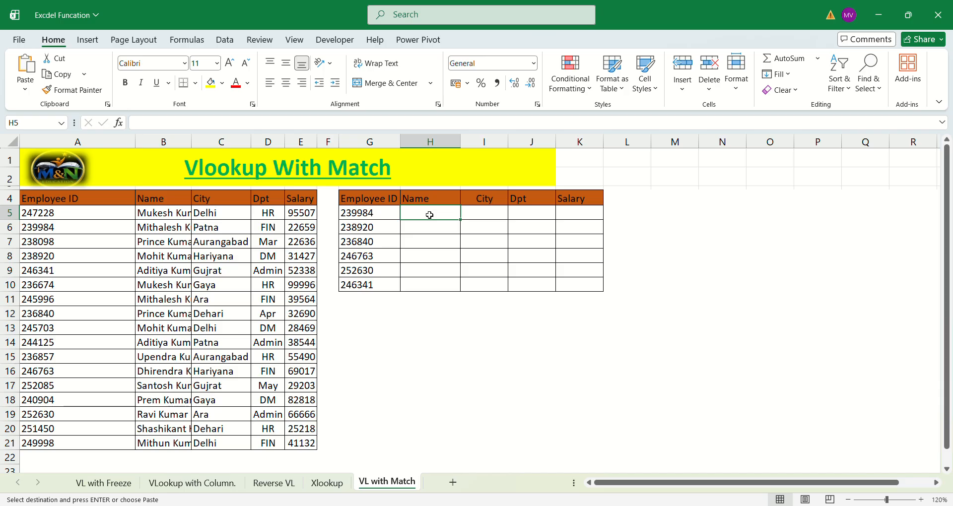
text(=vl)
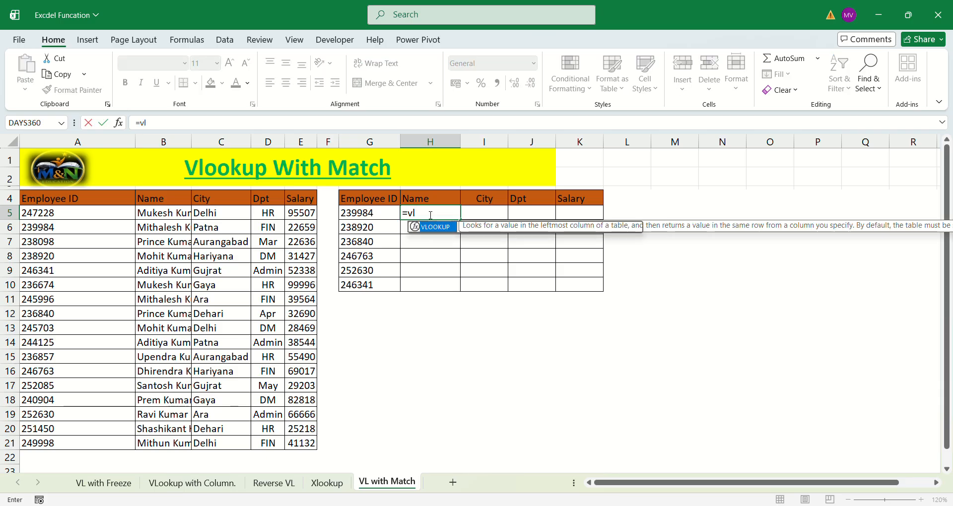
key(Tab)
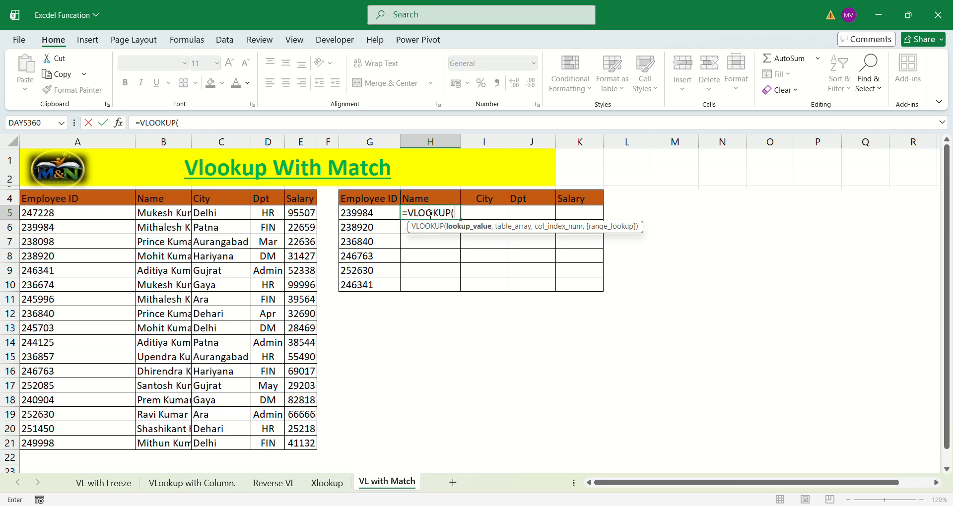
key(Left)
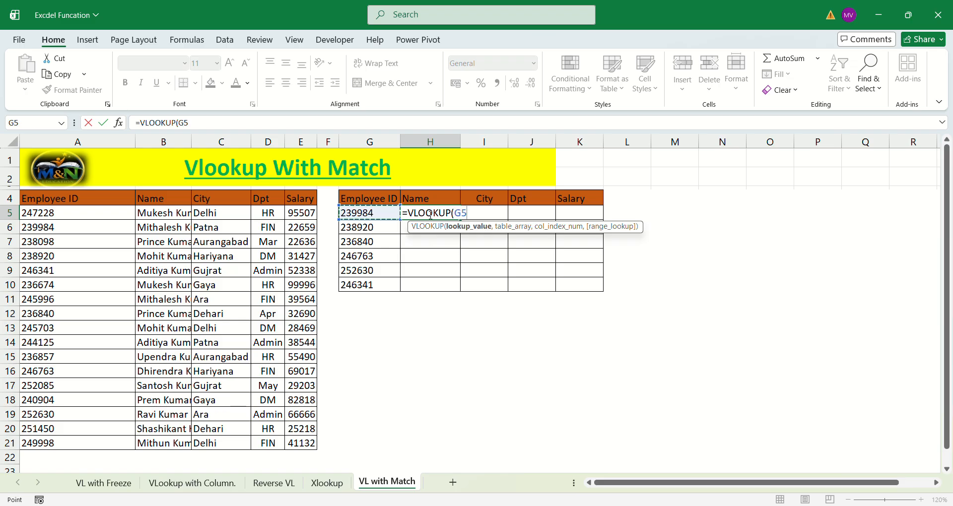
key(F4)
key(F4)
key(F4)
text(,)
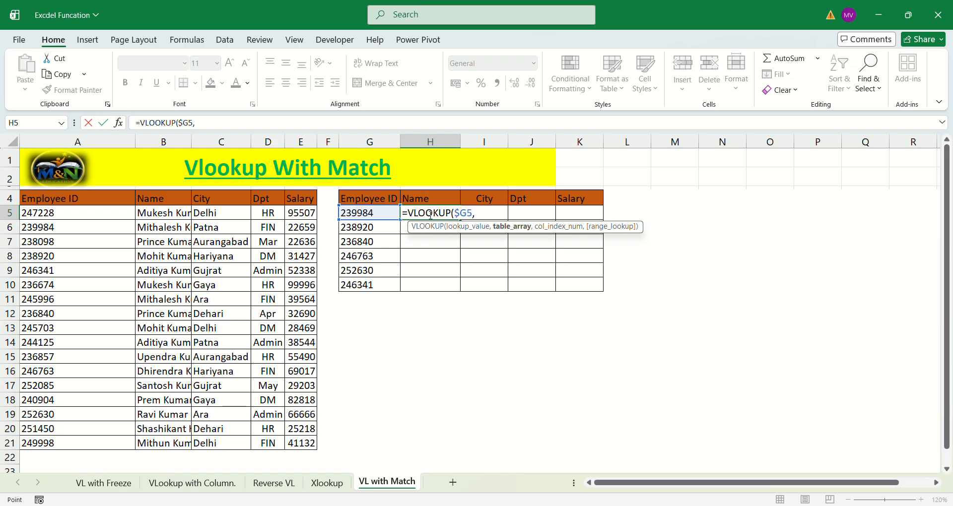
Add the source table A4:E21, headers included, as the VLOOKUP table array with absolute references ($A$4:$E$21).
key(Left)
key(Left)
key(Left)
key(Left)
key(Left)
key(Left)
key(Up)
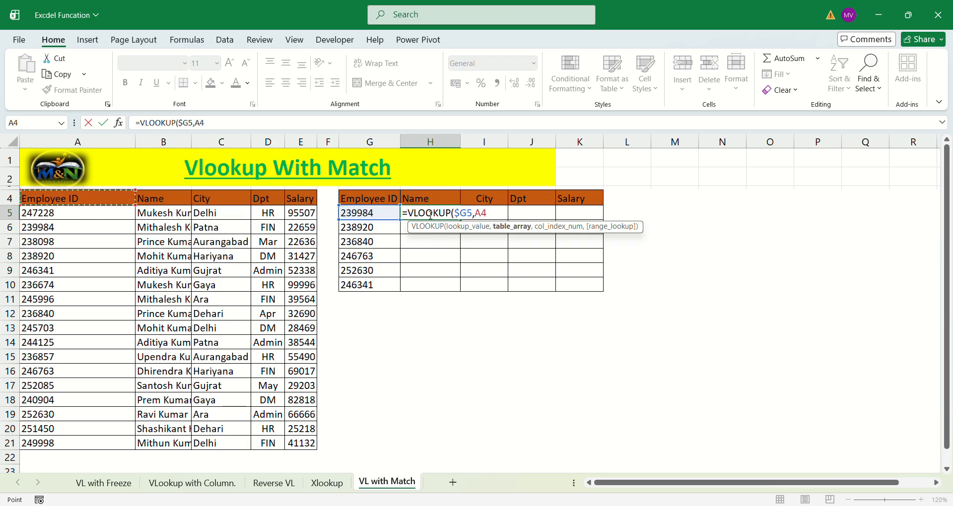
key(shift+Right)
key(shift+Right)
key(shift+Right)
key(shift+Right)
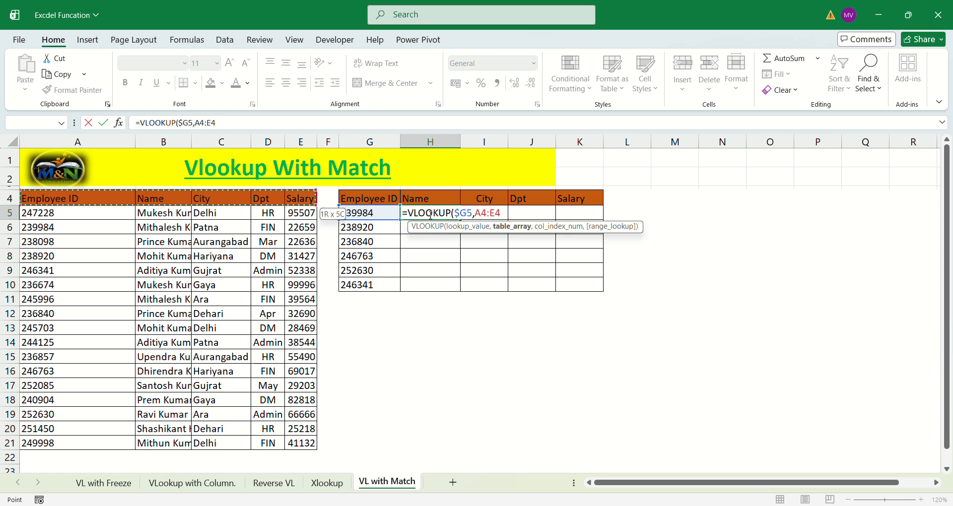
key(ctrl+shift+Down)
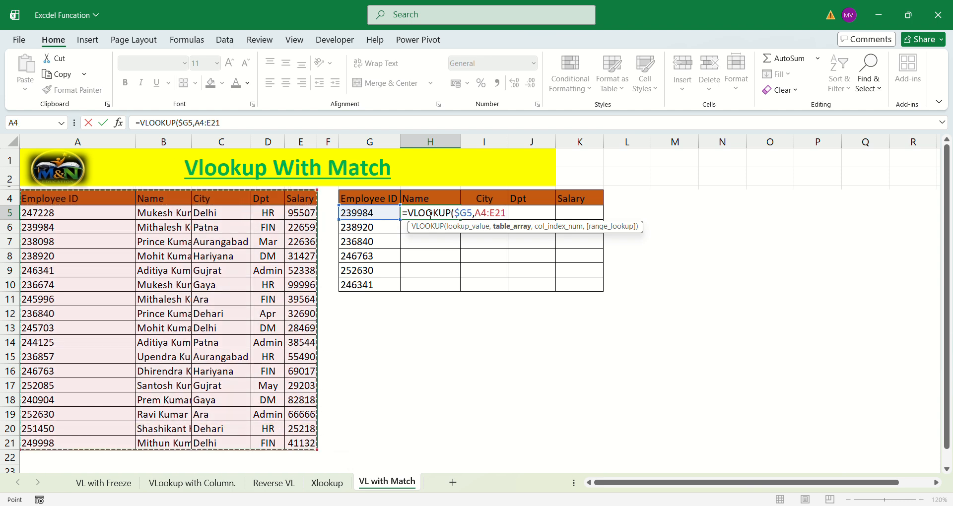
key(F4)
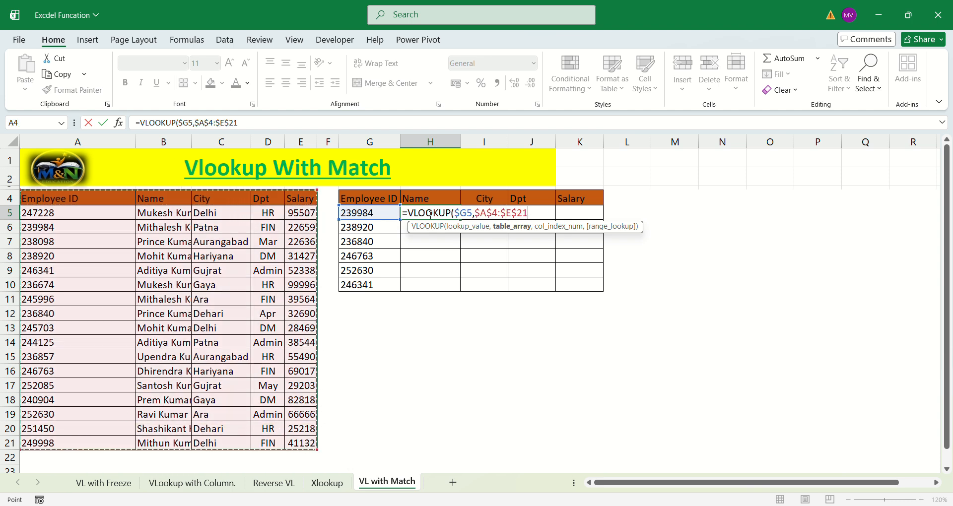
text(,)
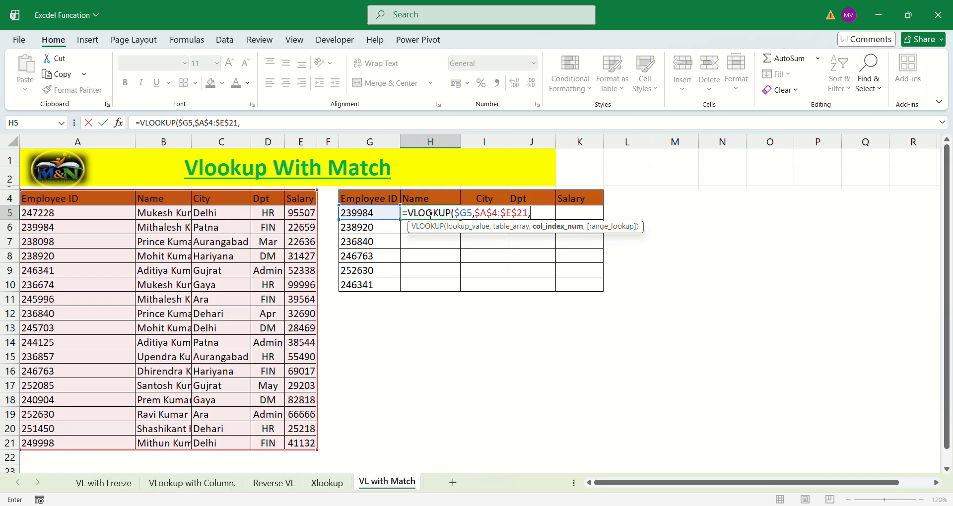
Nest a MATCH function as the column index, with the row-locked Name header H$4 as its lookup value.
text(mat)
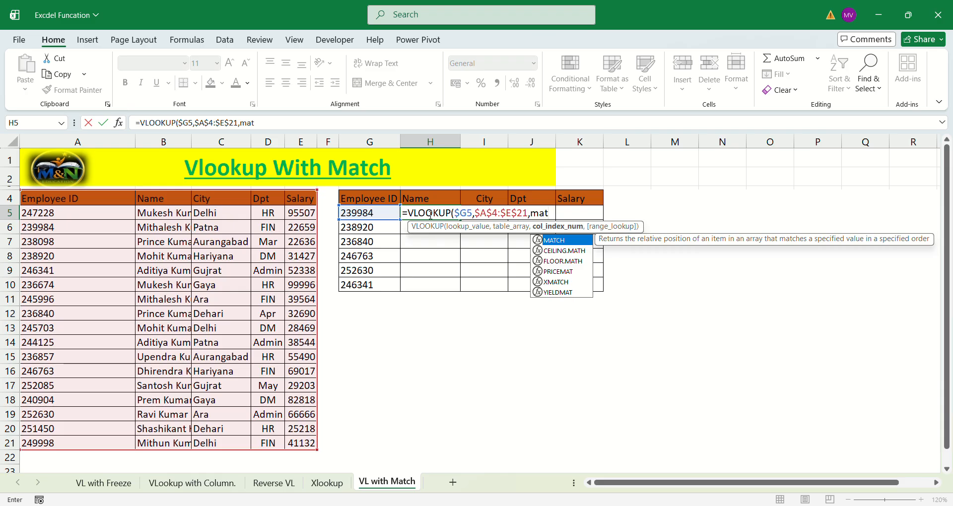
key(Tab)
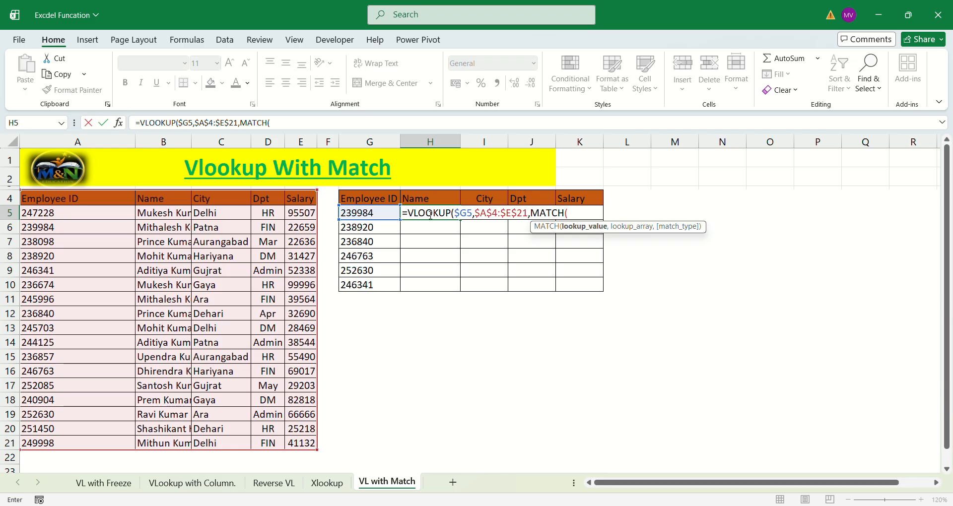
key(Up)
key(F4)
key(F4)
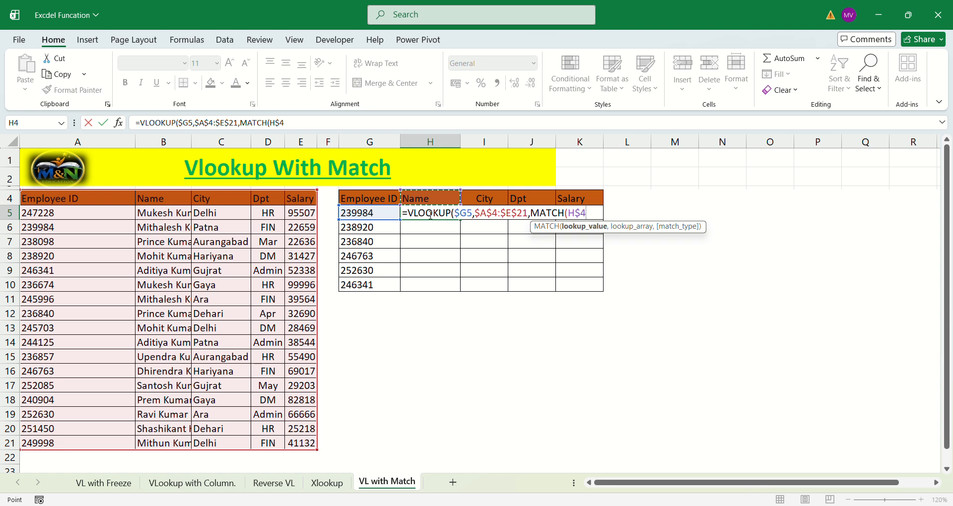
Give MATCH the source header row $A$4:$E$4 as its absolute lookup array and close it with match type 0.
text(,)
key(Left)
key(Left)
key(Left)
key(Left)
key(Left)
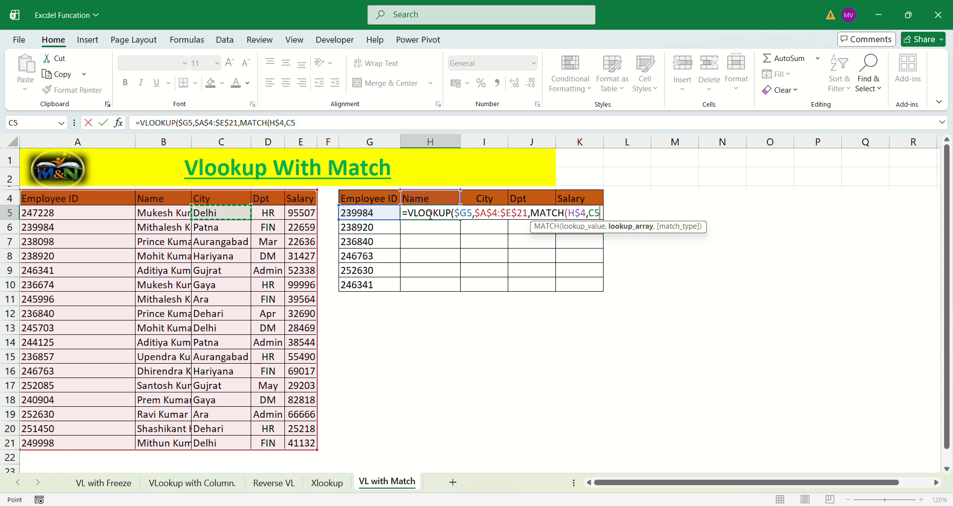
key(Left)
key(Left)
key(Up)
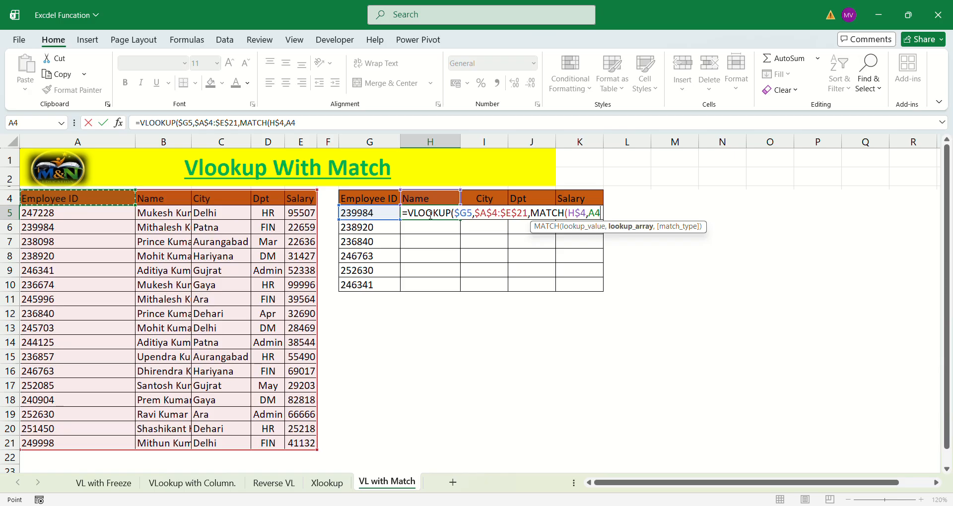
key(shift+Right)
key(shift+Right)
key(shift+Right)
key(shift+Right)
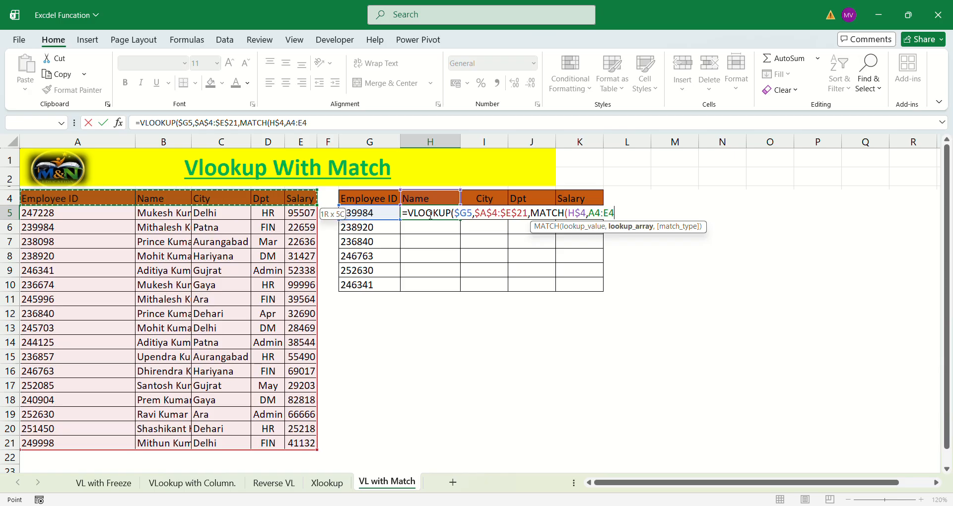
key(F4)
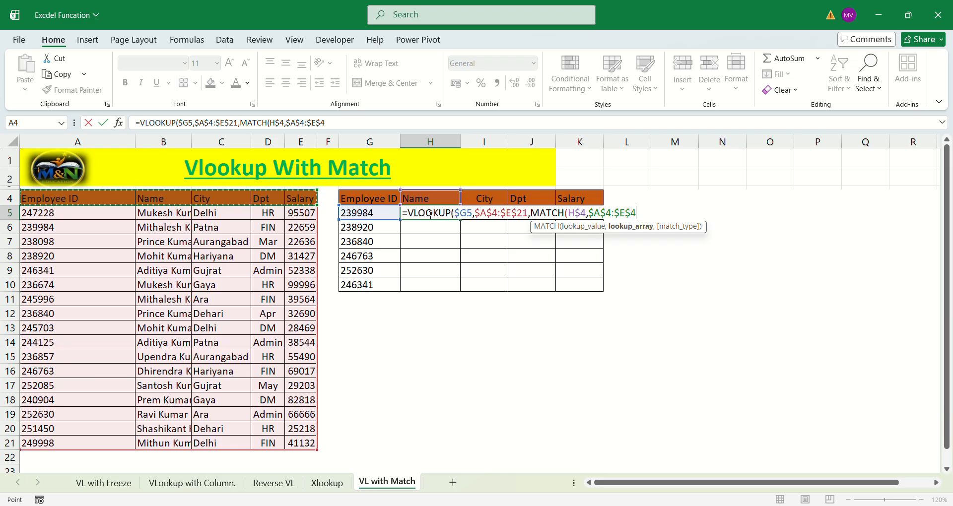
text(,0)
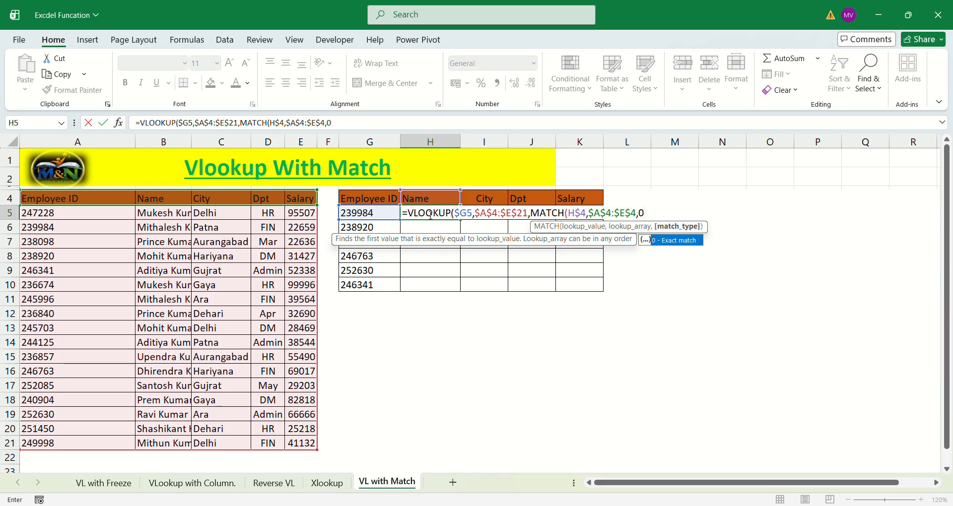
text())
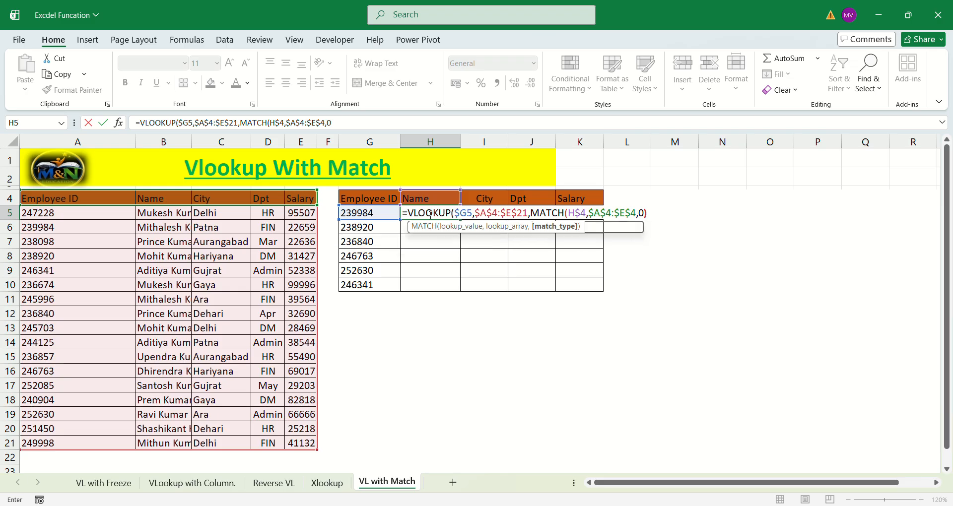
Complete the VLOOKUP in H5 with 0 for an exact-match range lookup and enter the formula.
text(,)
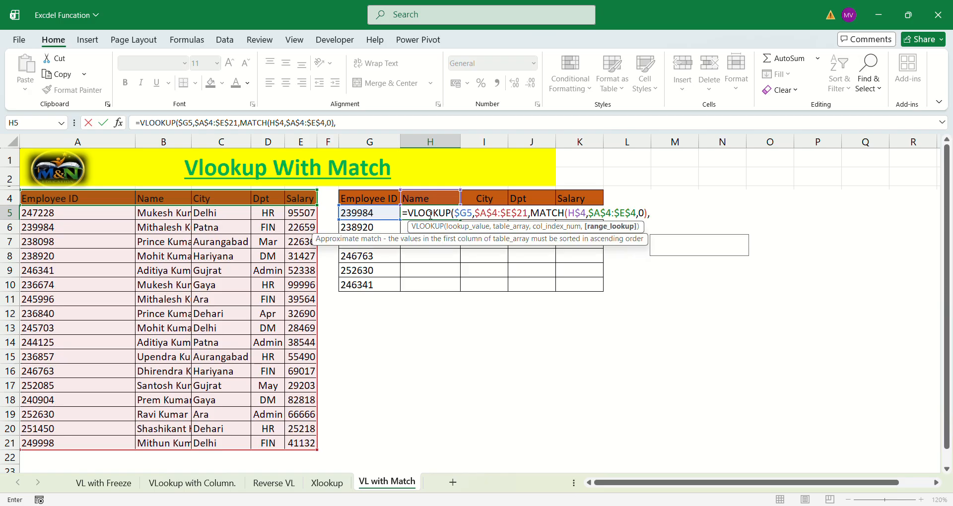
text(0))
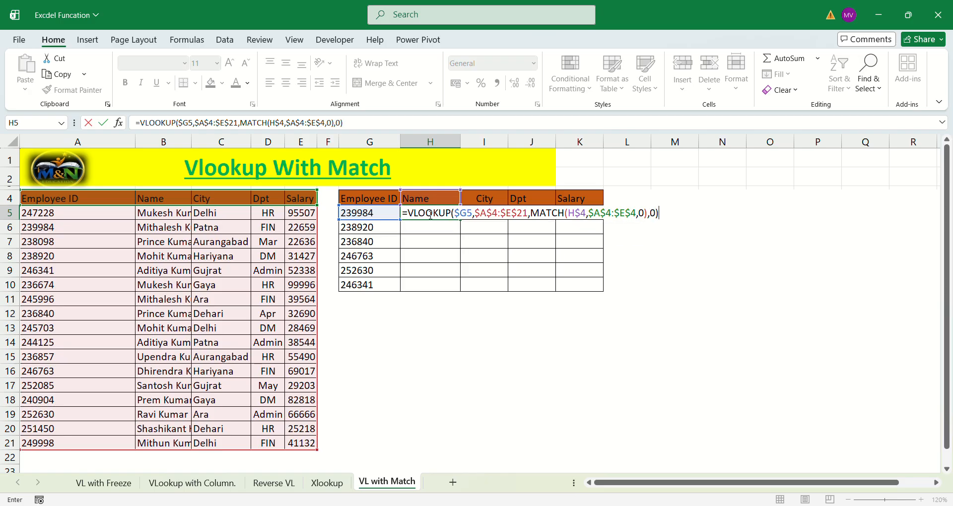
key(Return)
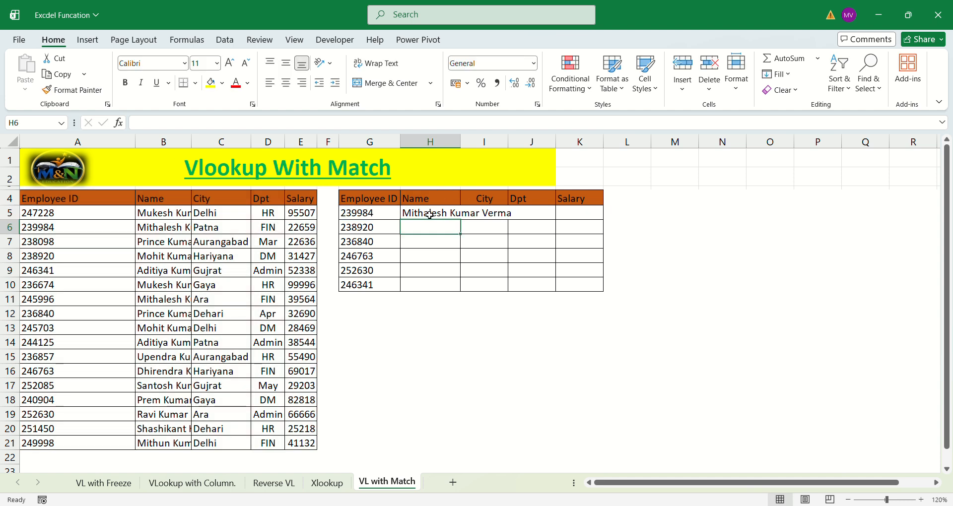
Copy the VLOOKUP-MATCH formula from H5 across to the City, Dpt and Salary cells I5:K5.
click(430, 214)
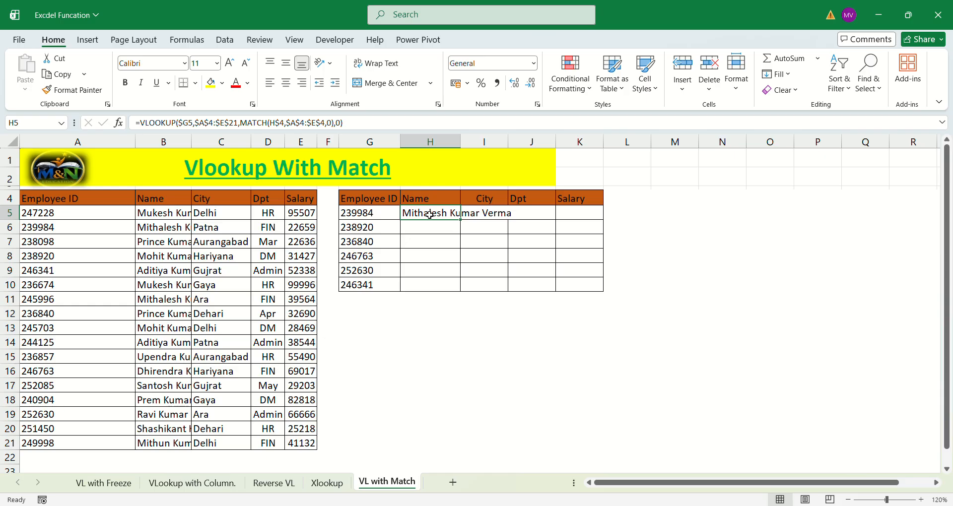
key(ctrl+c)
key(Right)
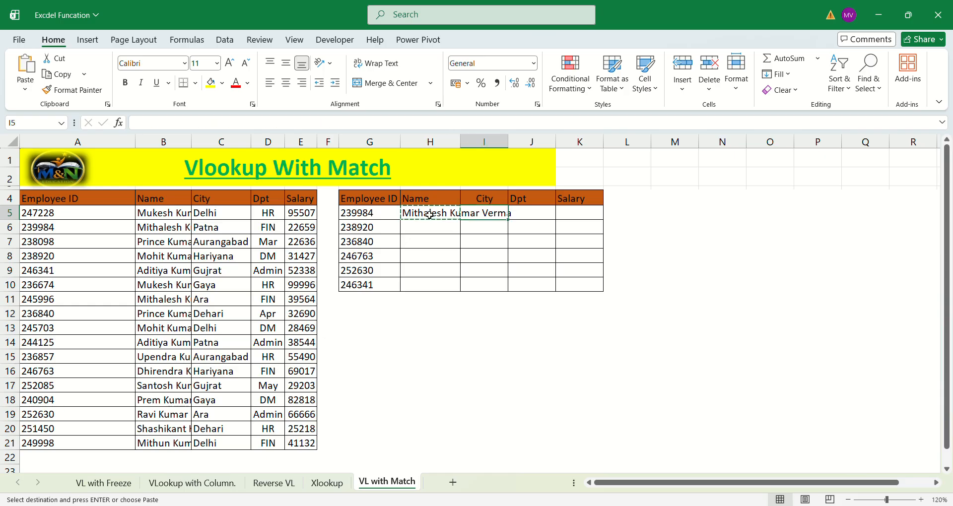
key(ctrl+v)
key(ctrl+c)
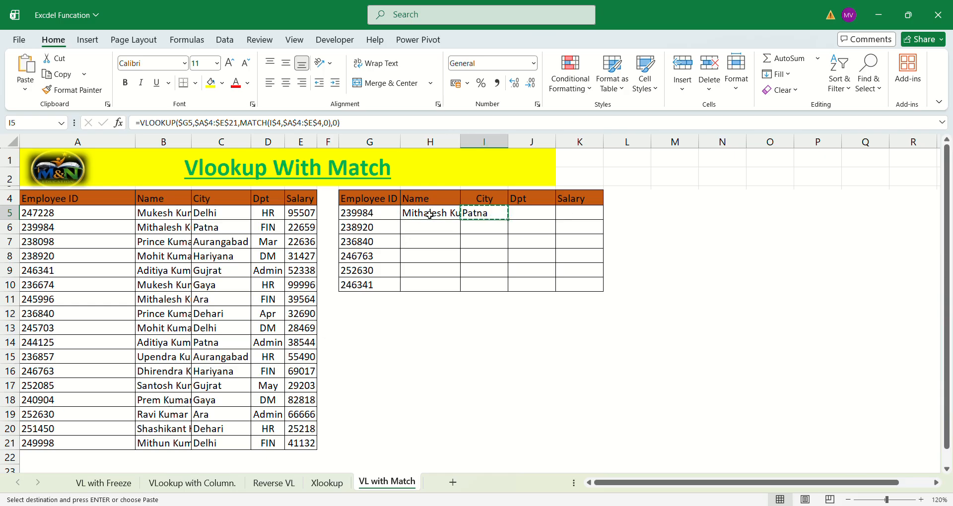
key(Right)
key(ctrl+v)
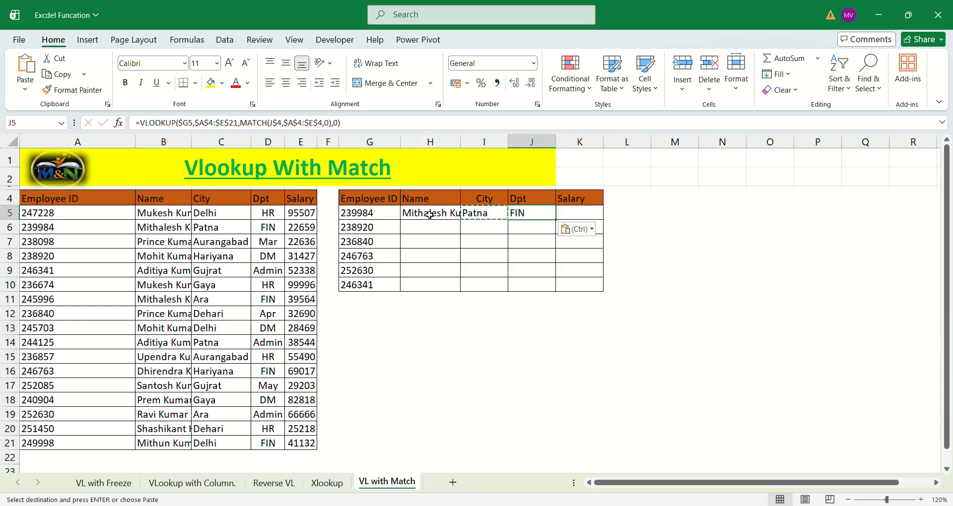
key(Right)
key(ctrl+v)
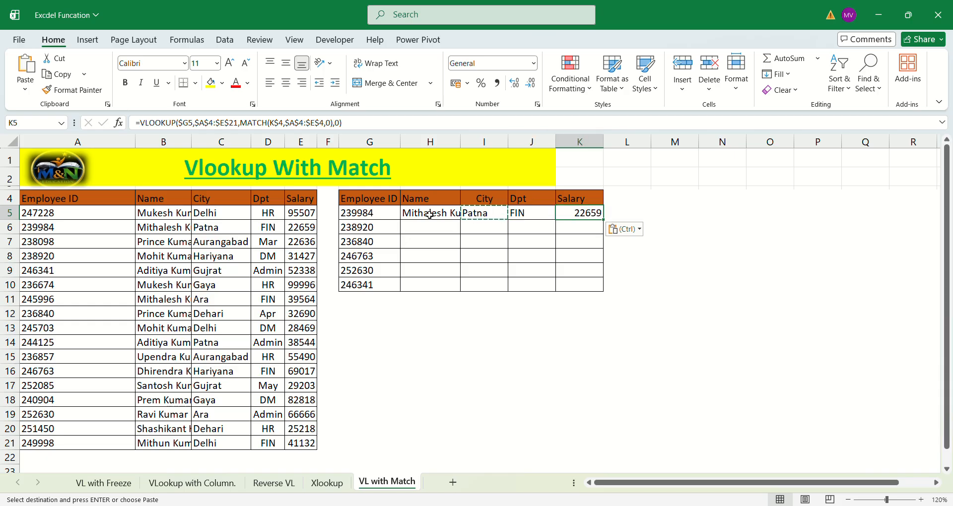
Copy the formula row H5:K5 and paste it over H5:K10 to fill in all listed employees.
key(Left)
key(Left)
key(Left)
key(shift+Right)
key(shift+Right)
key(shift+Right)
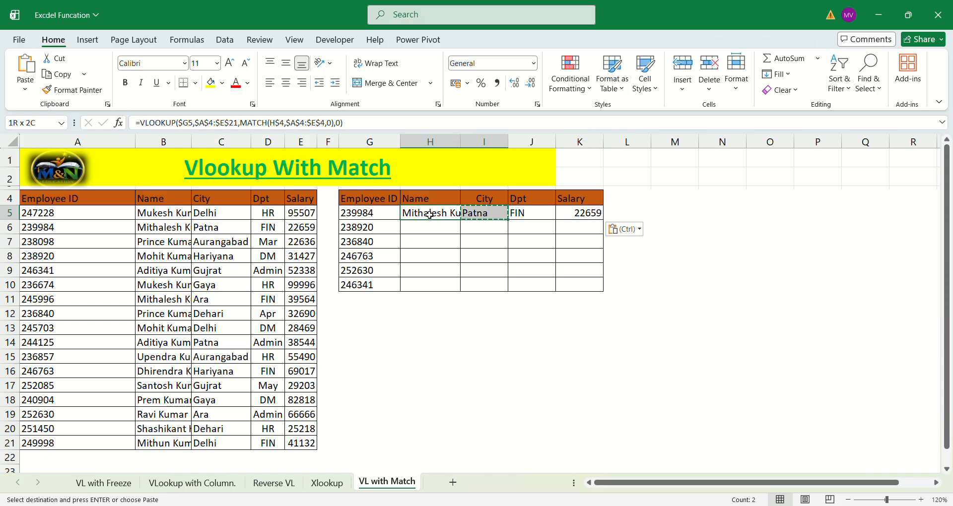
key(shift+Down)
key(shift+Down)
key(shift+Down)
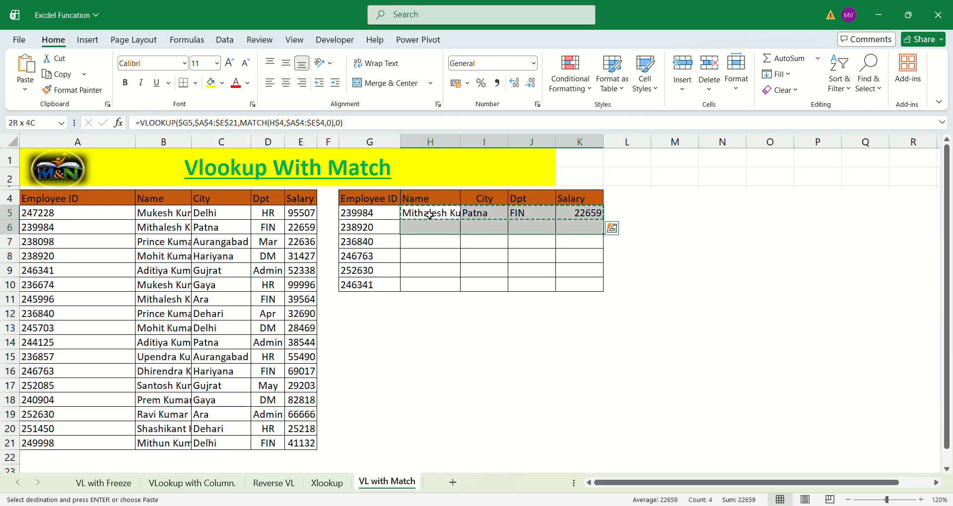
key(shift+Down)
key(shift+Down)
key(ctrl+v)
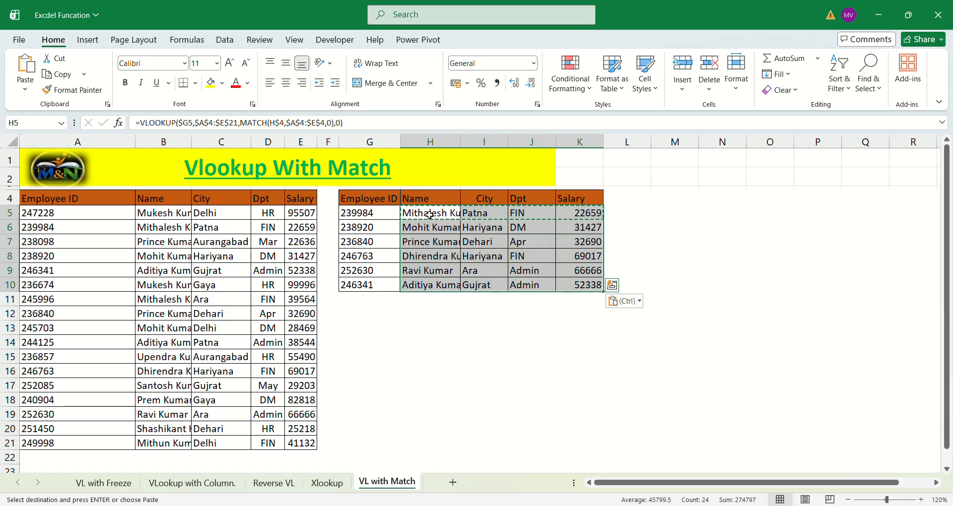
key(Escape)
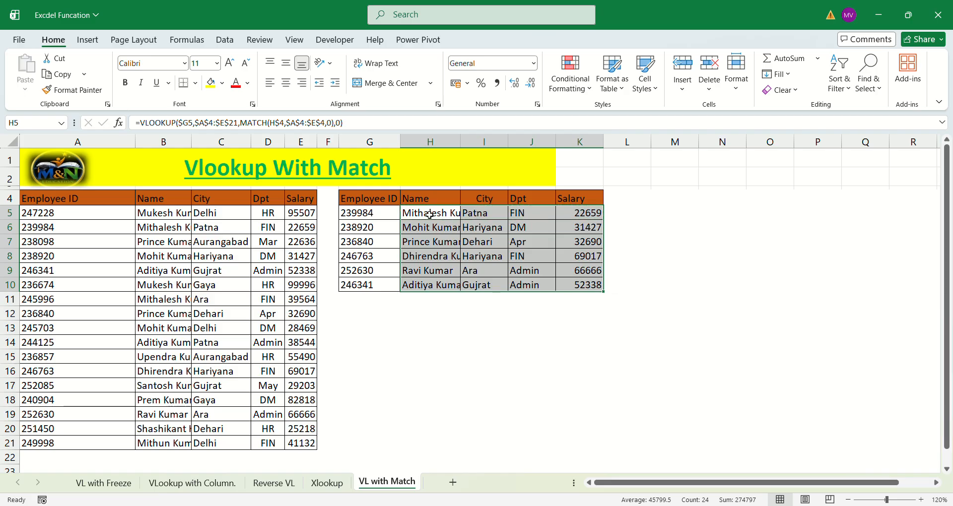
Compare the City formula in I5 and its header I4 with the matching City header in the source table.
key(Right)
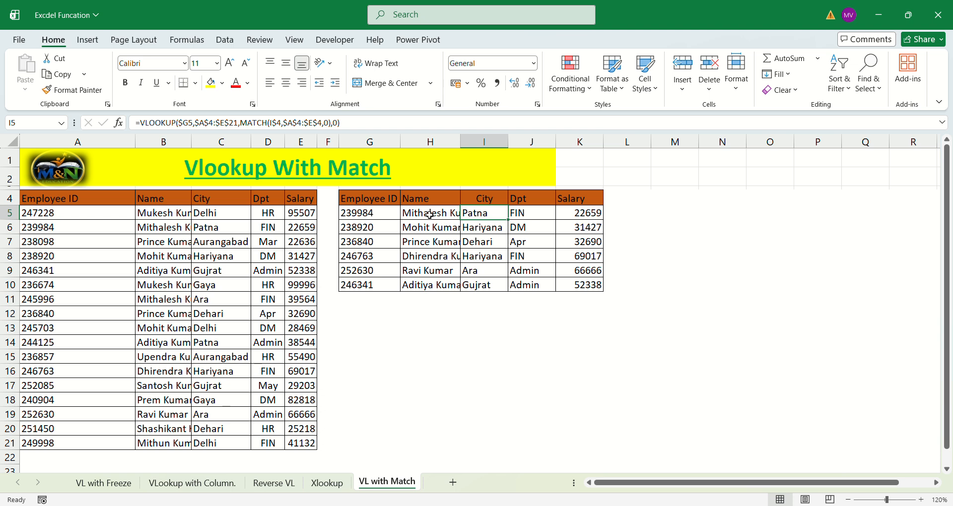
key(Up)
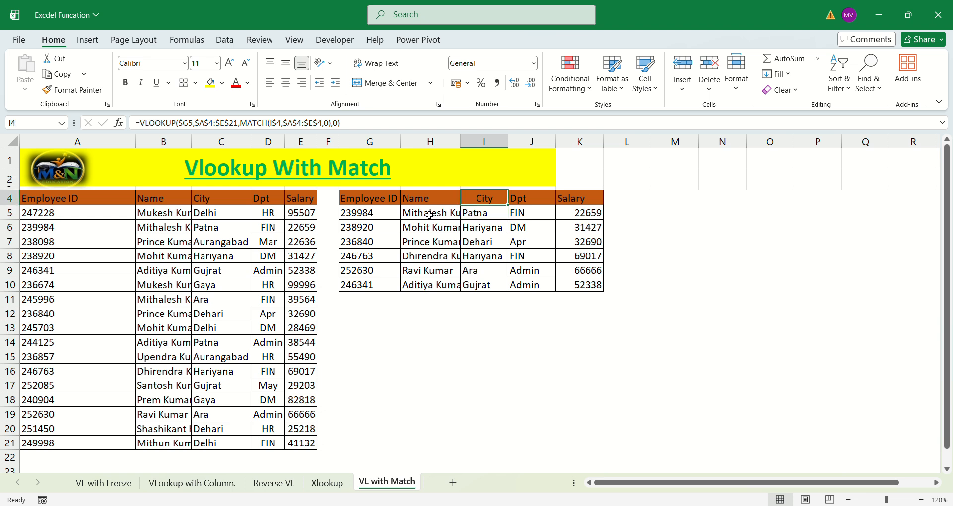
key(Left)
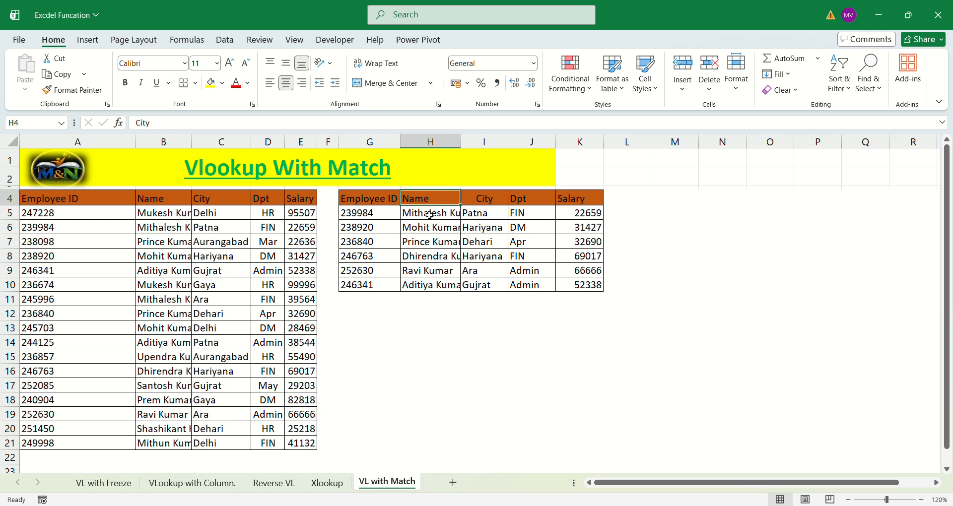
key(Left)
key(Left)
key(Left)
key(Left)
key(Left)
key(Left)
key(Right)
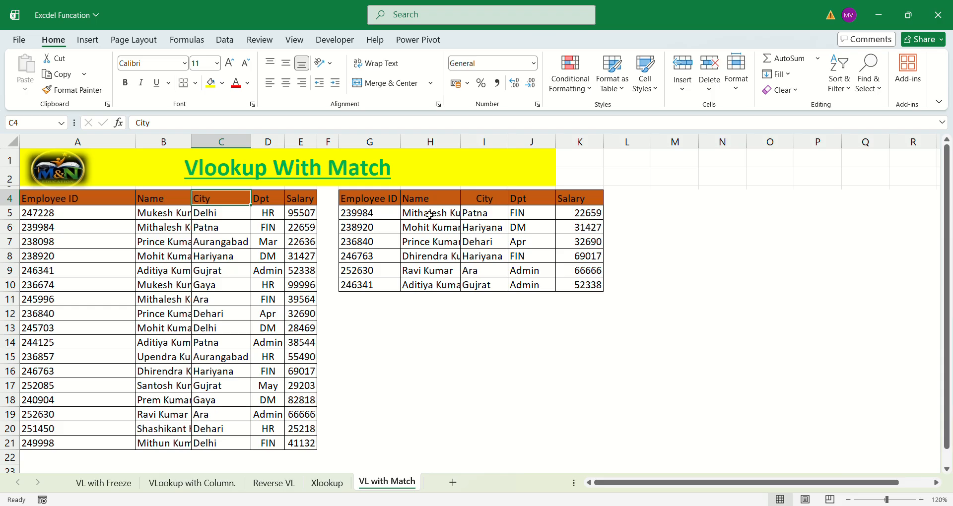
key(Right)
key(Right)
key(Right)
key(Right)
key(Right)
key(Right)
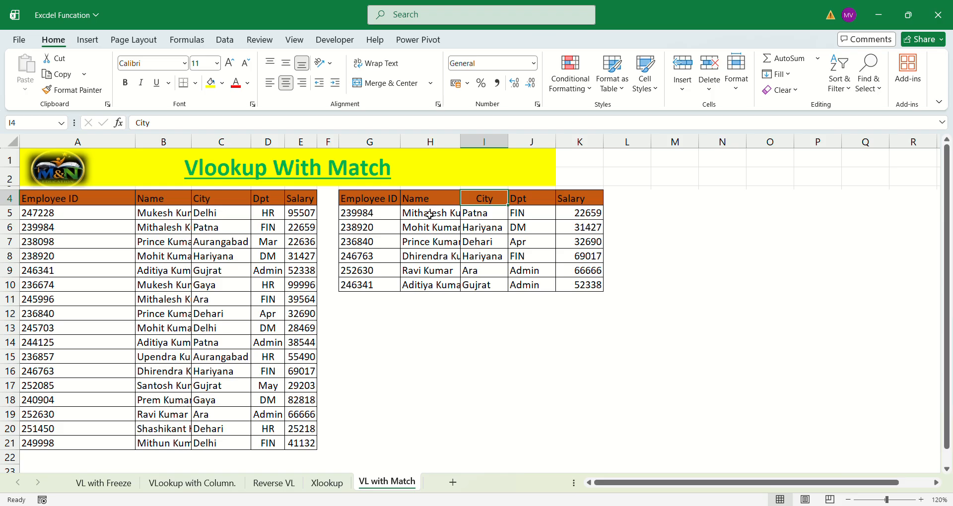
Change the lookup table header in I4 to Salary, with a capital S.
text(salary)
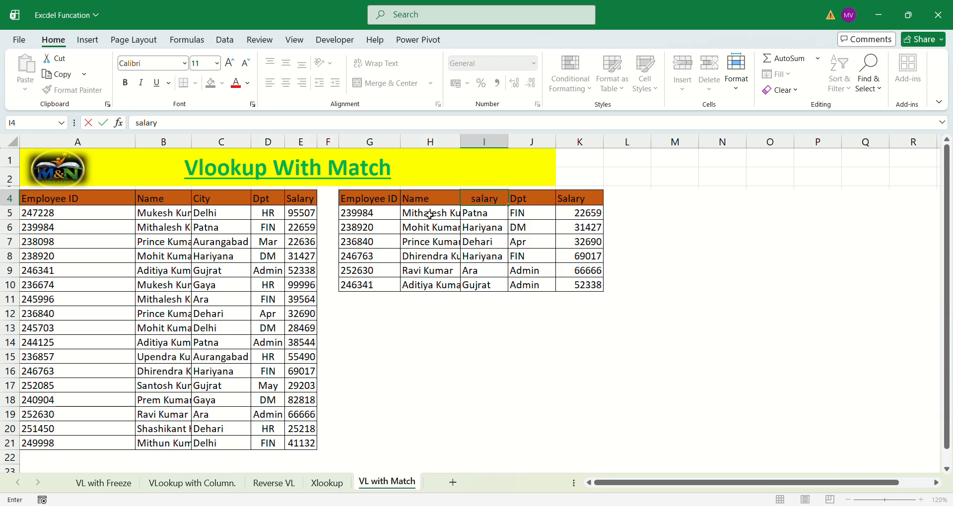
key(BackSpace)
key(BackSpace)
key(BackSpace)
key(BackSpace)
key(BackSpace)
key(BackSpace)
text(Salary)
key(Return)
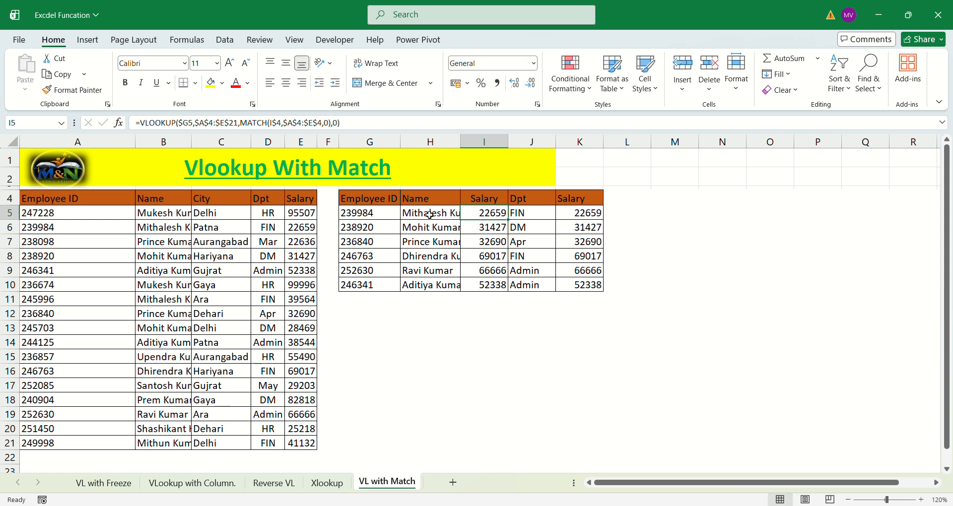
Change the lookup table header in K4 to City.
key(Right)
key(Right)
key(Up)
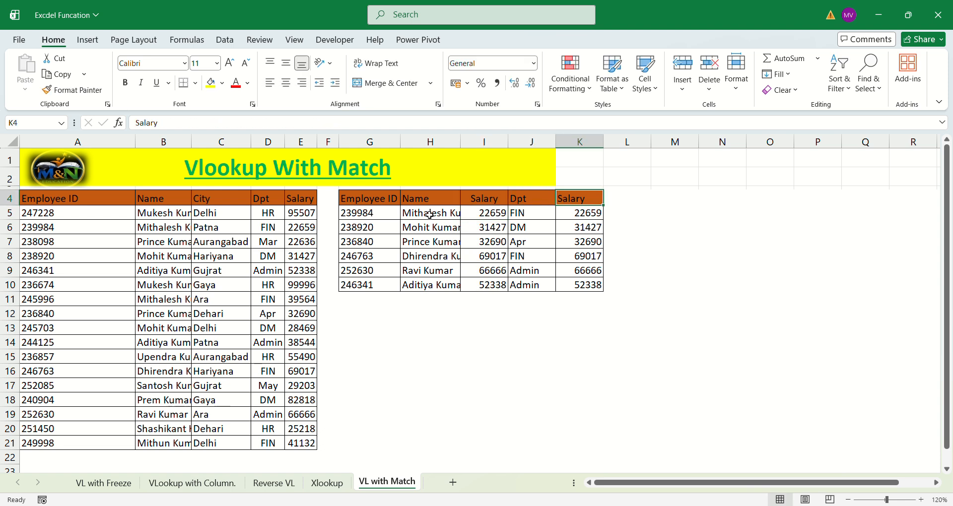
text(S)
text(City)
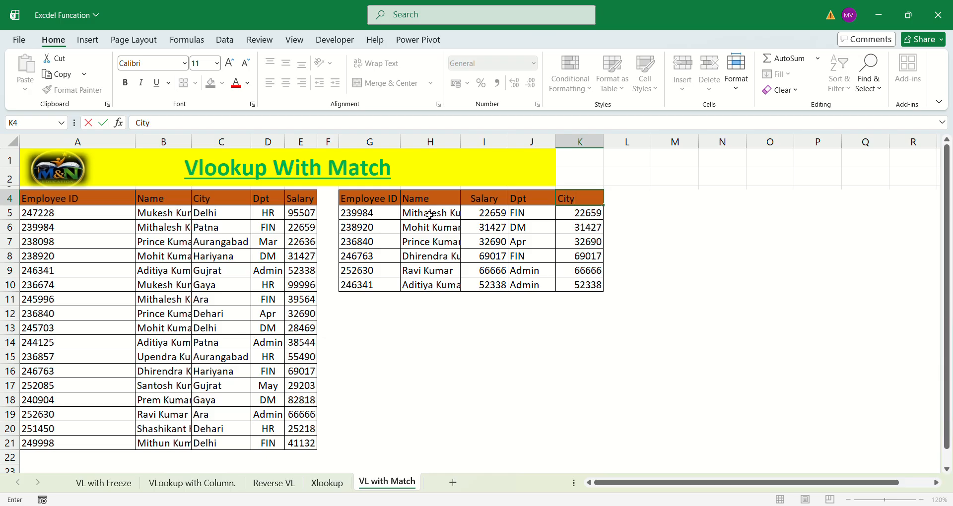
key(Return)
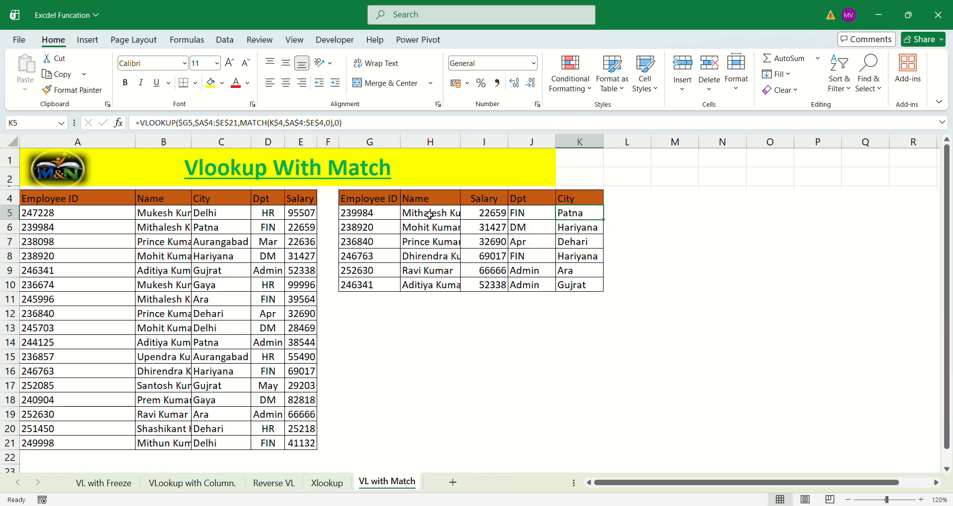
Review the source table's header order from Employee ID to Salary in A4:E4, together with the employee rows below.
key(Up)
key(Left)
key(Left)
key(Left)
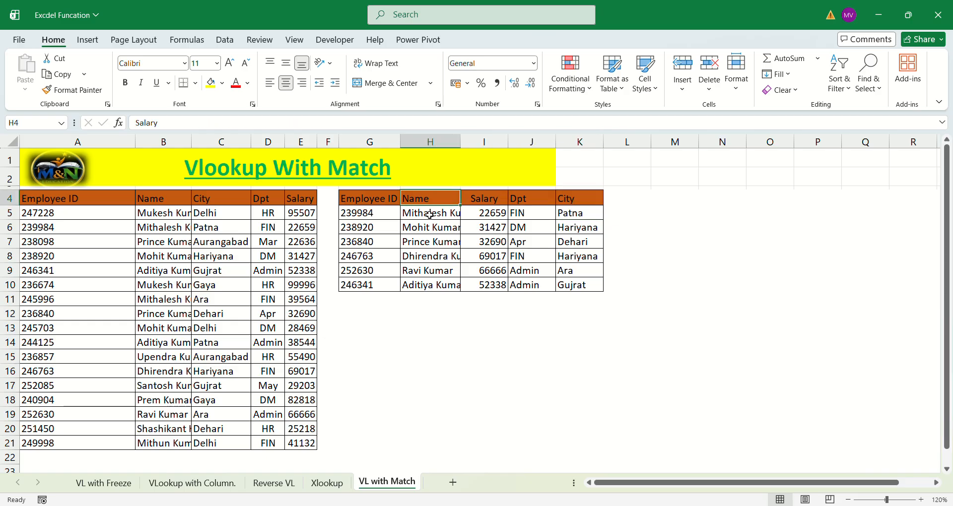
key(Left)
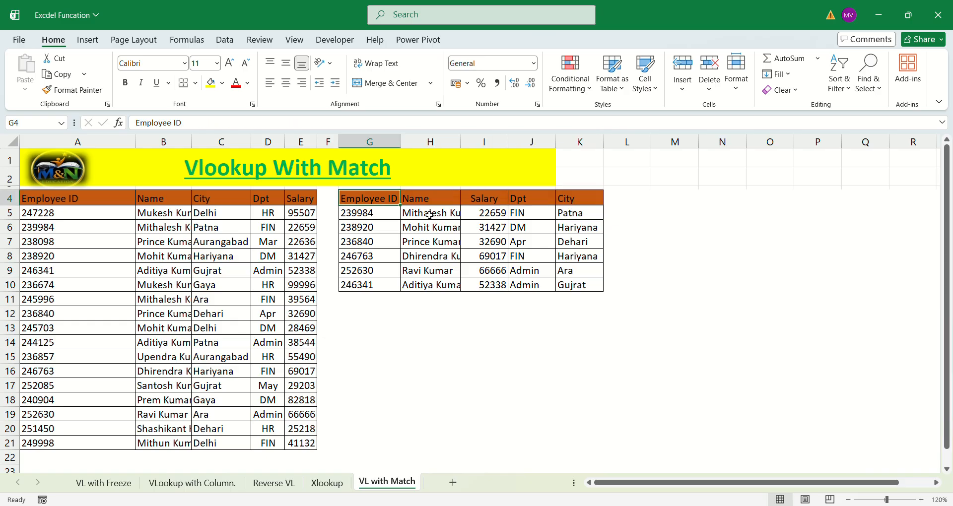
key(Left)
key(Left)
key(Left)
key(Left)
key(Left)
key(Left)
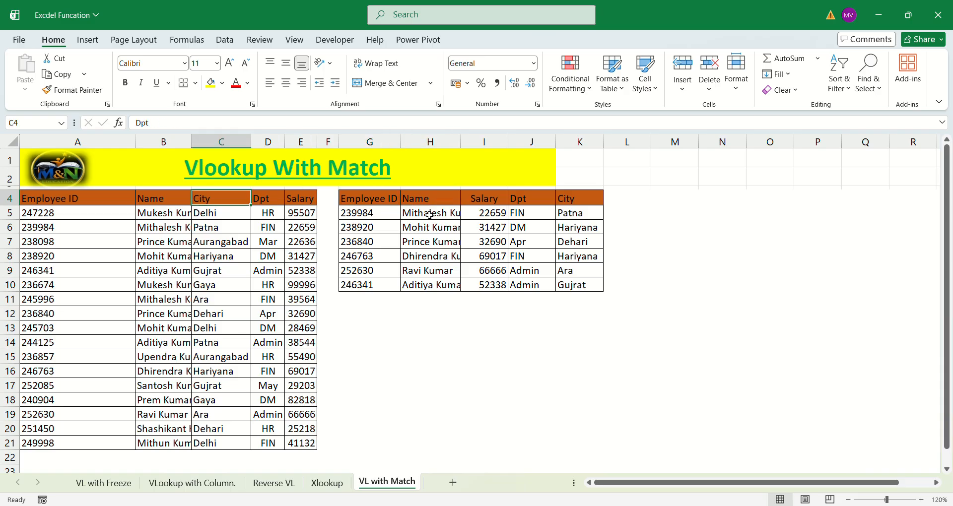
key(shift+Right)
key(shift+Right)
key(shift+Right)
key(shift+Right)
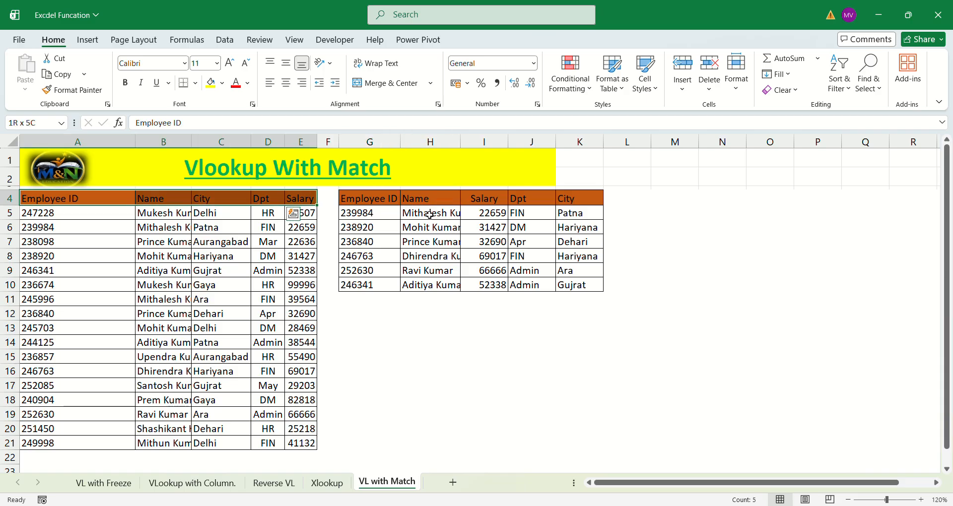
key(ctrl+shift+Down)
Examine the lookup table G4:K10 and its rearranged Name and Salary headers against the source table.
key(ctrl+Right)
key(Right)
key(Right)
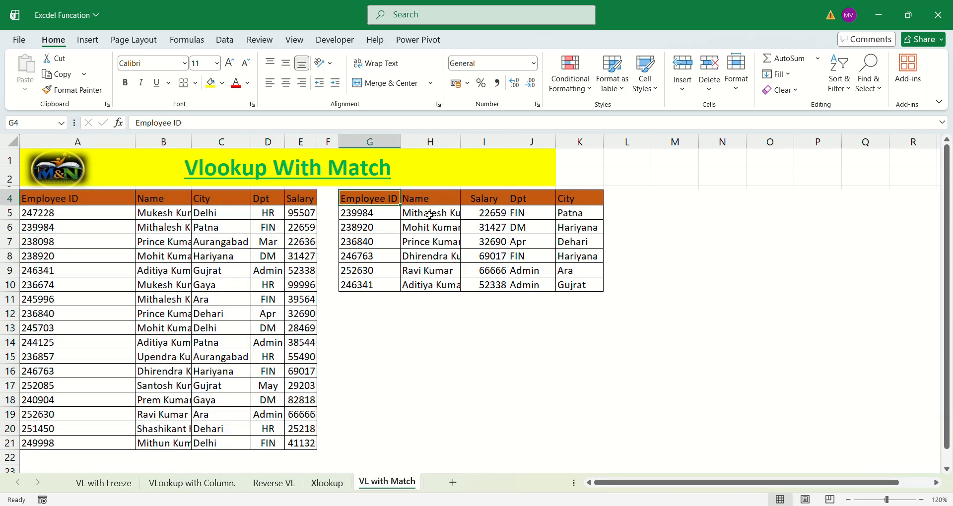
key(shift+Right)
key(shift+Right)
key(shift+Right)
key(shift+Right)
key(ctrl+shift+Down)
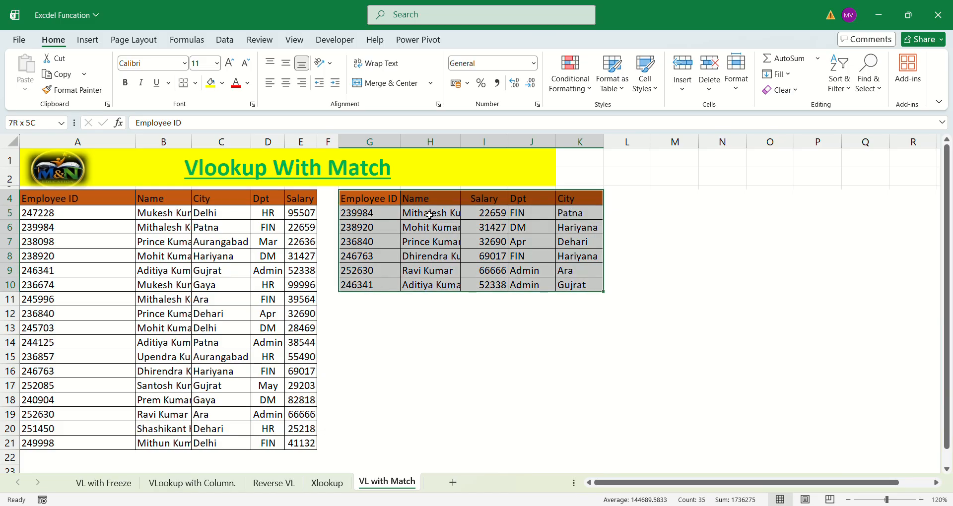
key(shift+BackSpace)
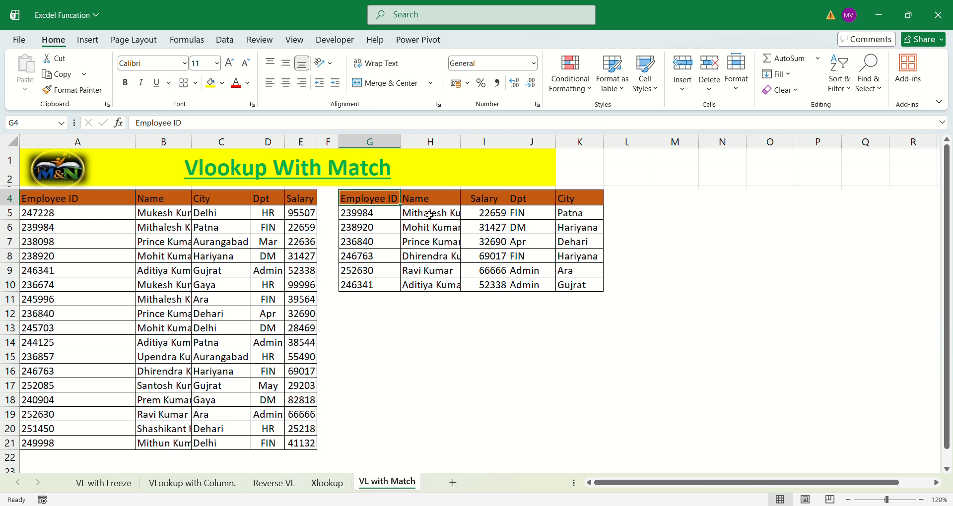
key(Right)
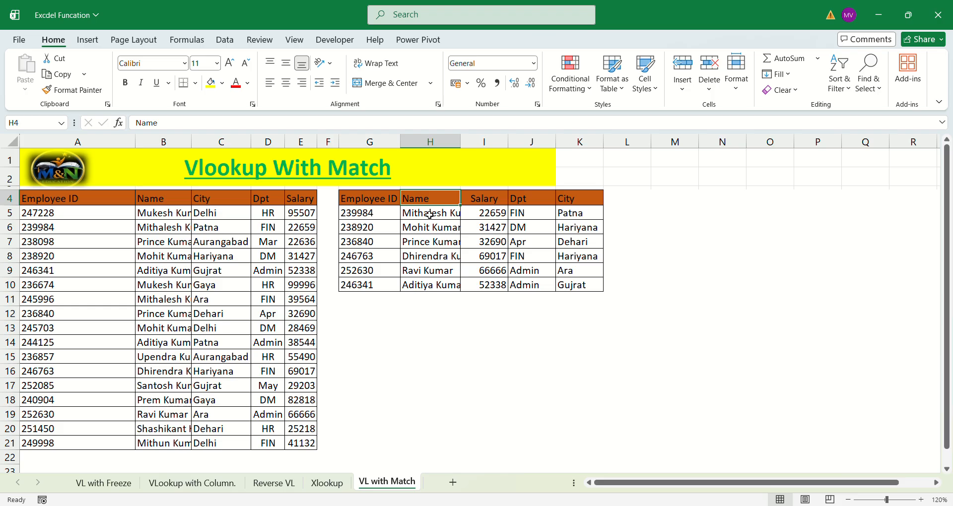
key(Right)
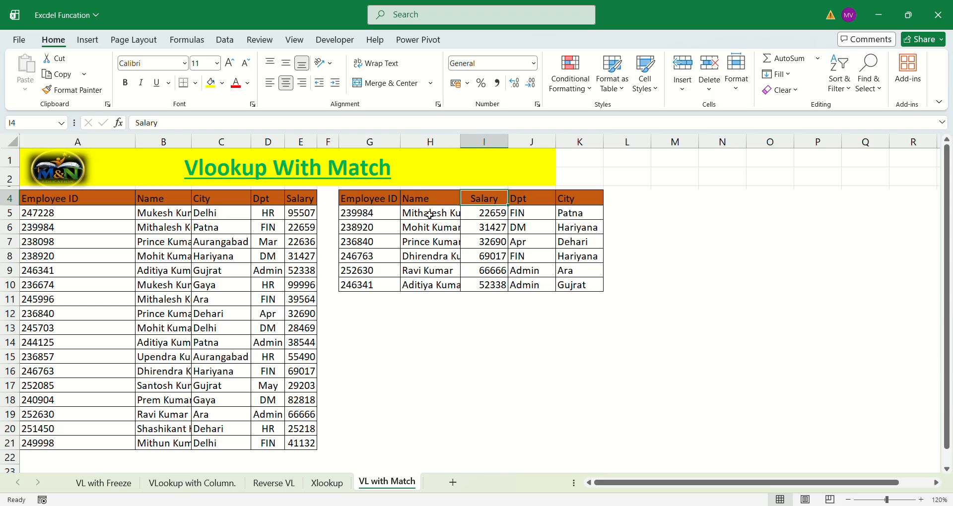